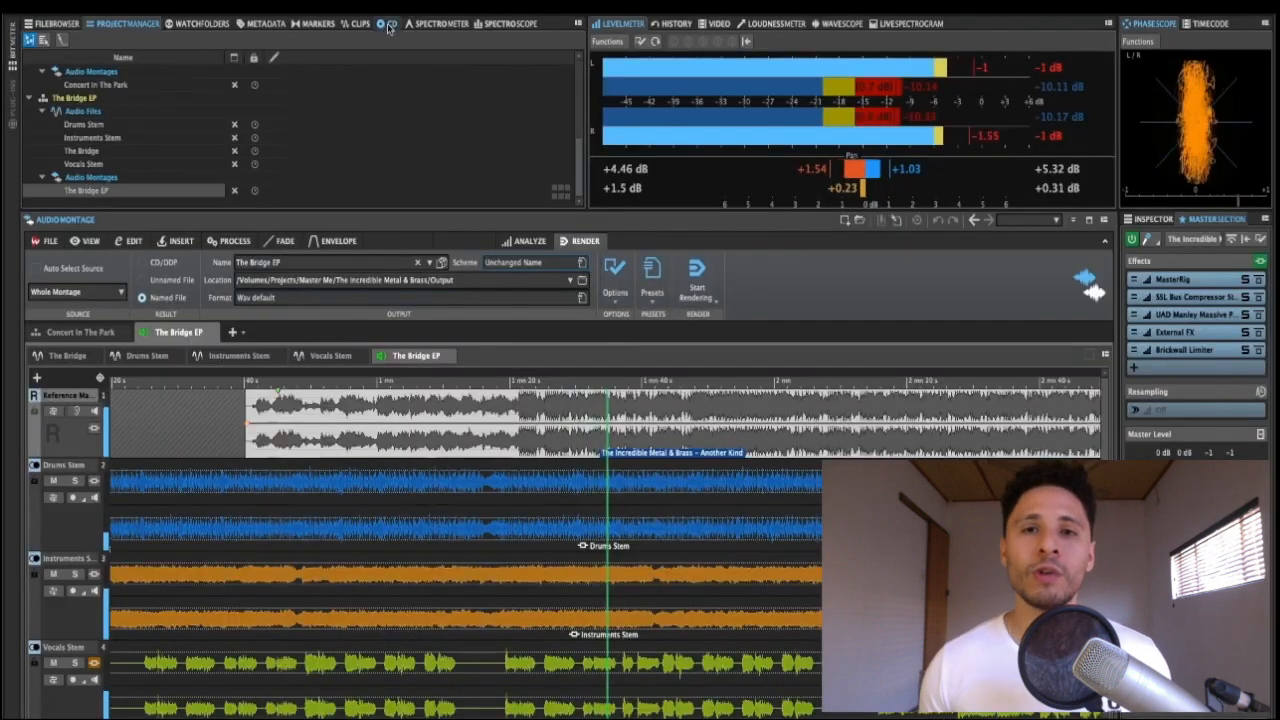
pyautogui.click(385, 22)
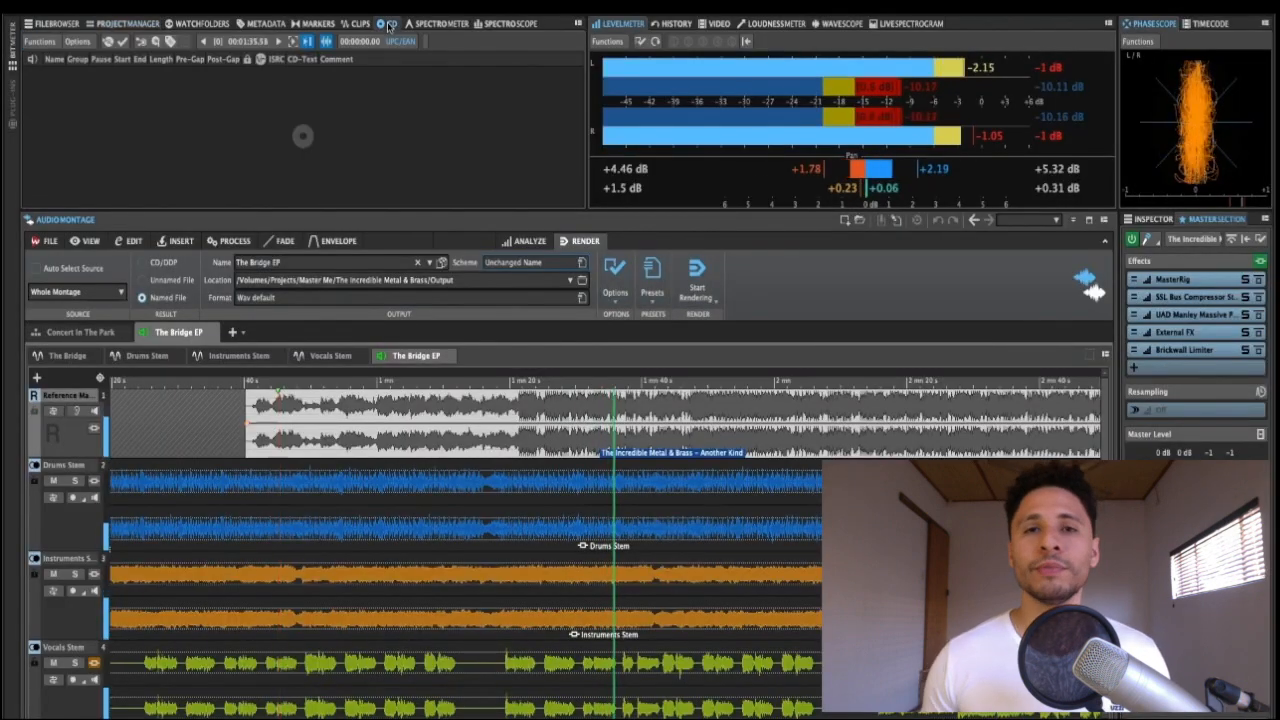
pyautogui.click(125, 22)
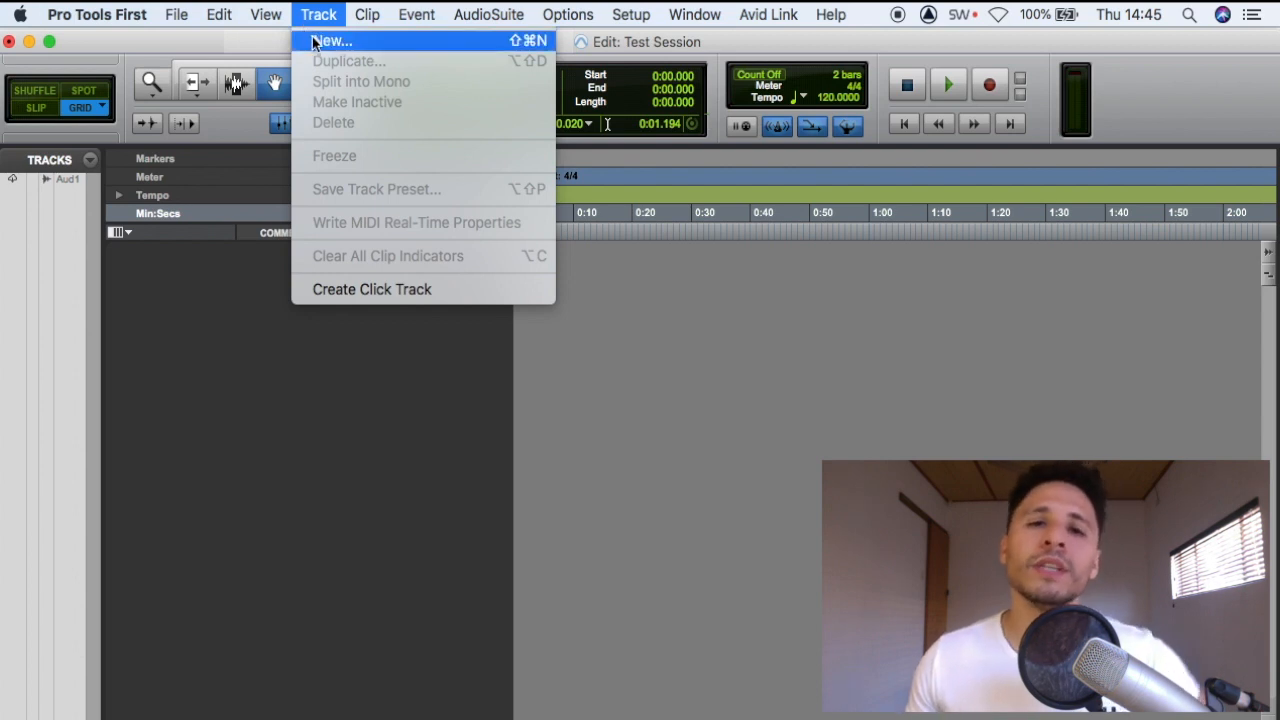
# Create one new mono audio track named Audio and arm it for recording
pyautogui.click(325, 41)
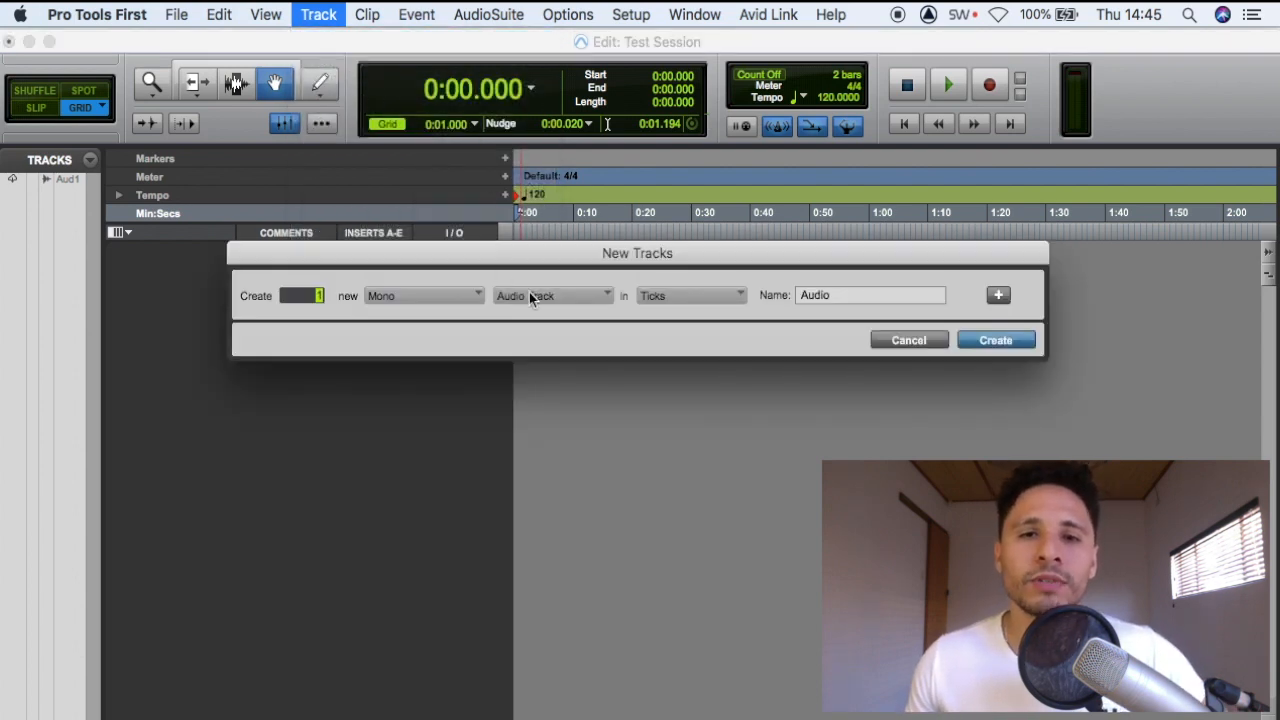
pyautogui.click(996, 341)
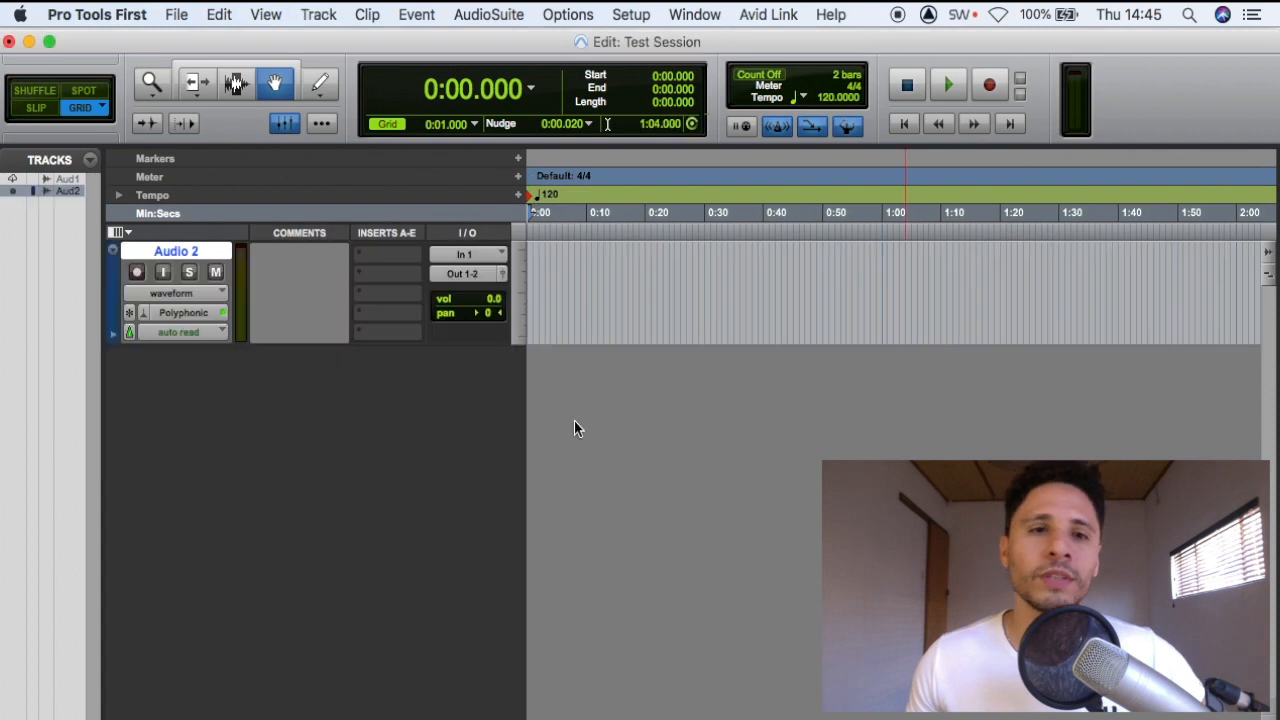
pyautogui.click(137, 274)
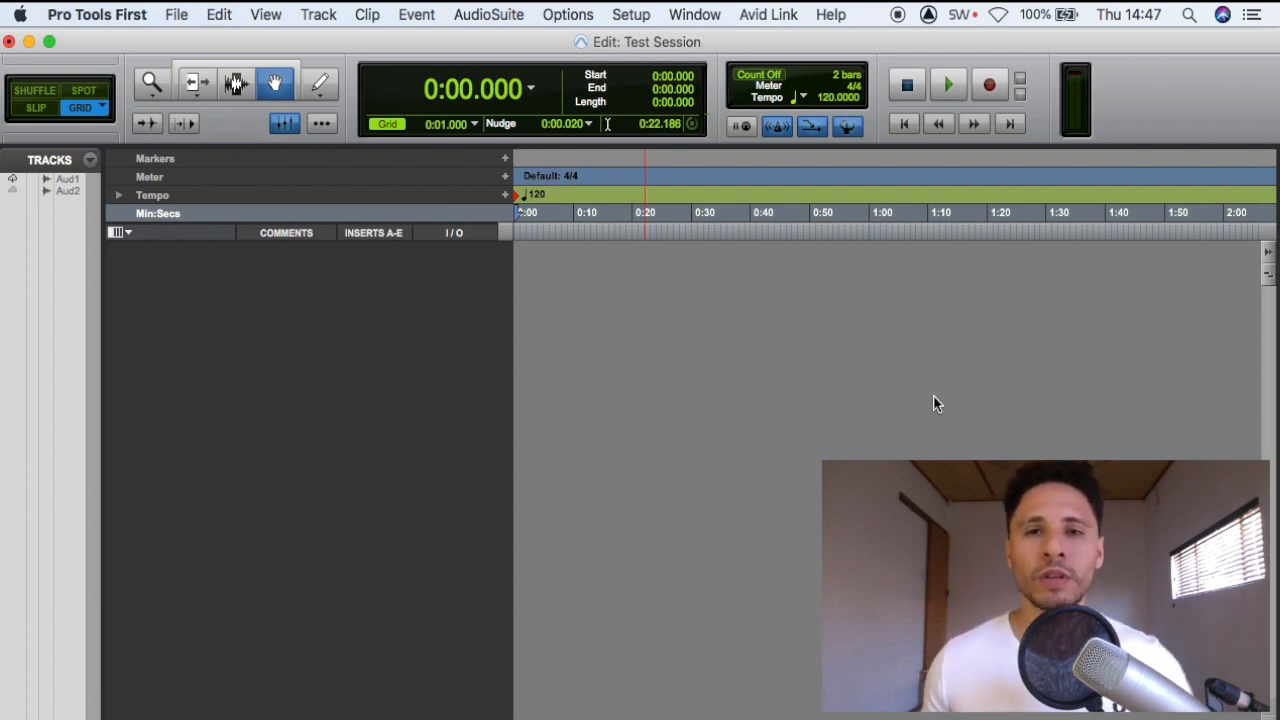
# Import Vox.wav from the Desktop into the project as a new track and select its clip
pyautogui.click(176, 14)
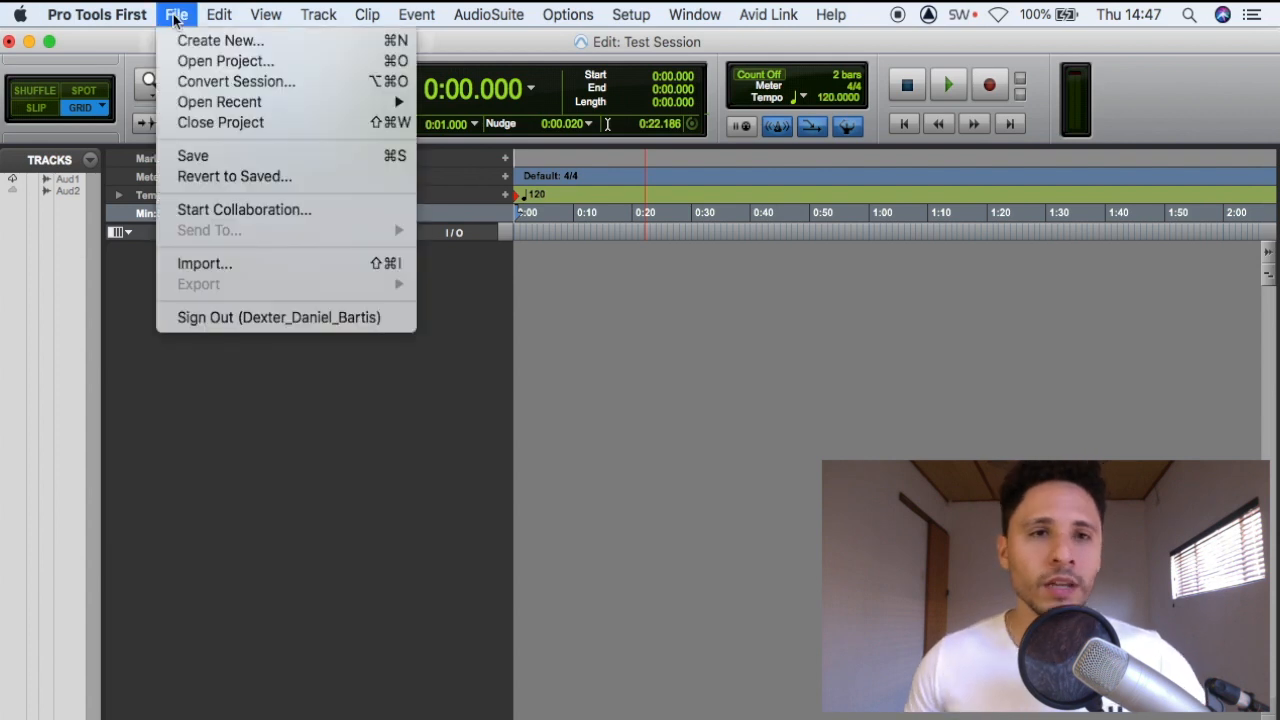
pyautogui.click(294, 265)
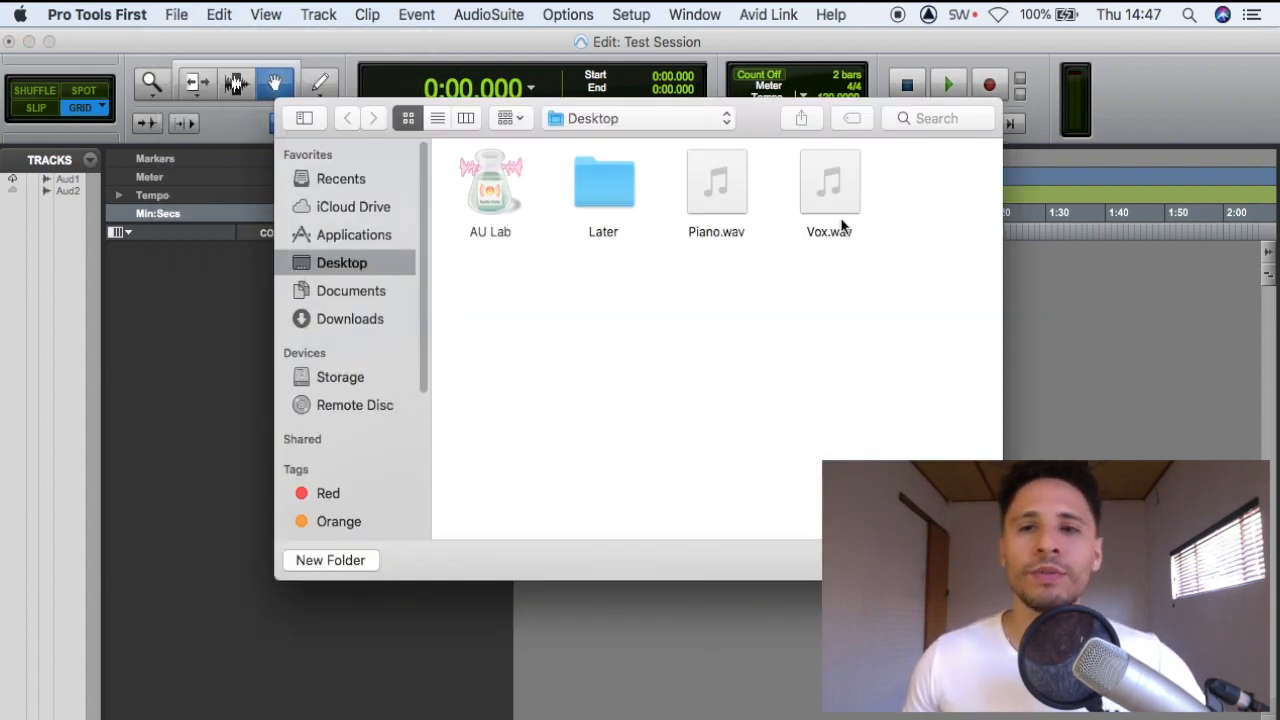
pyautogui.click(842, 207)
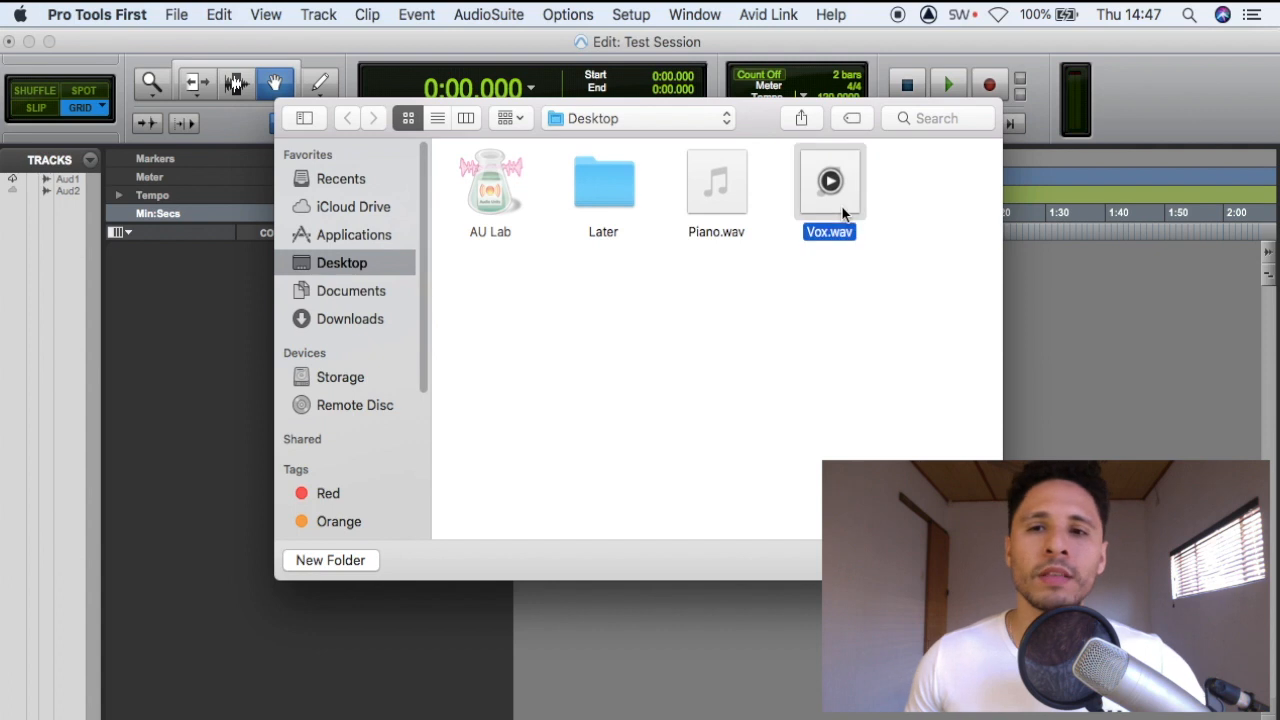
pyautogui.click(957, 560)
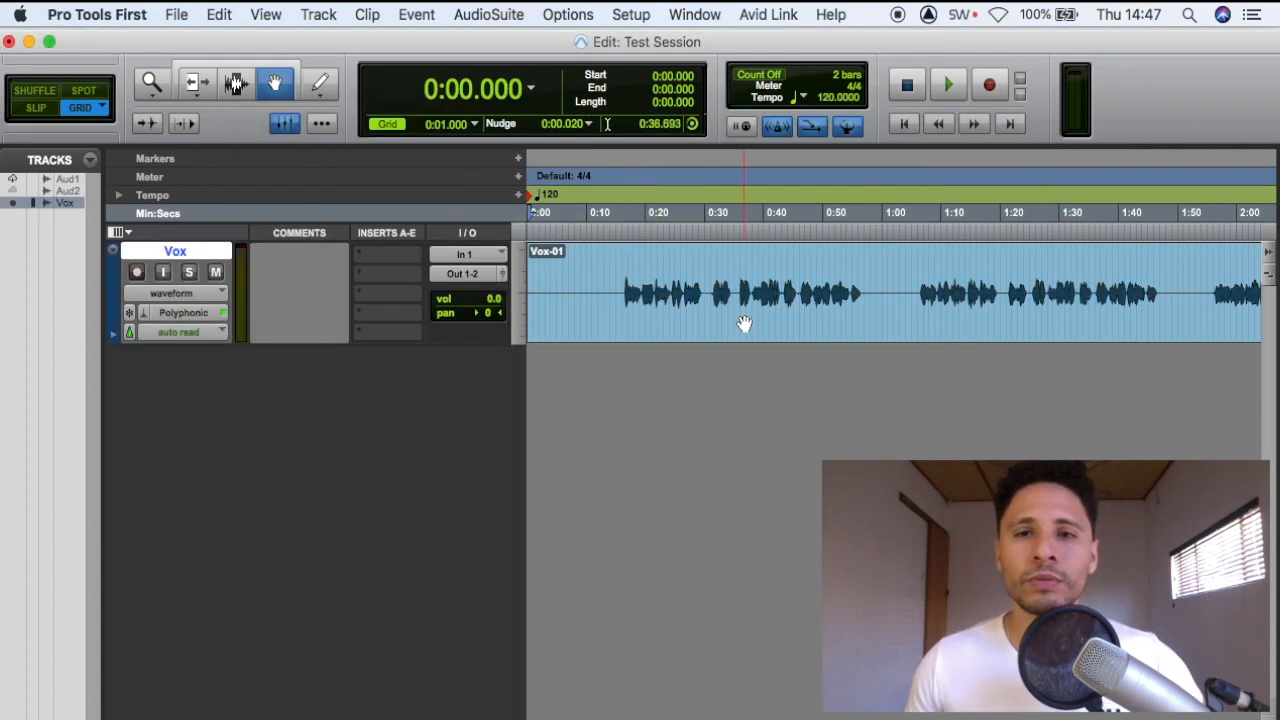
pyautogui.click(680, 331)
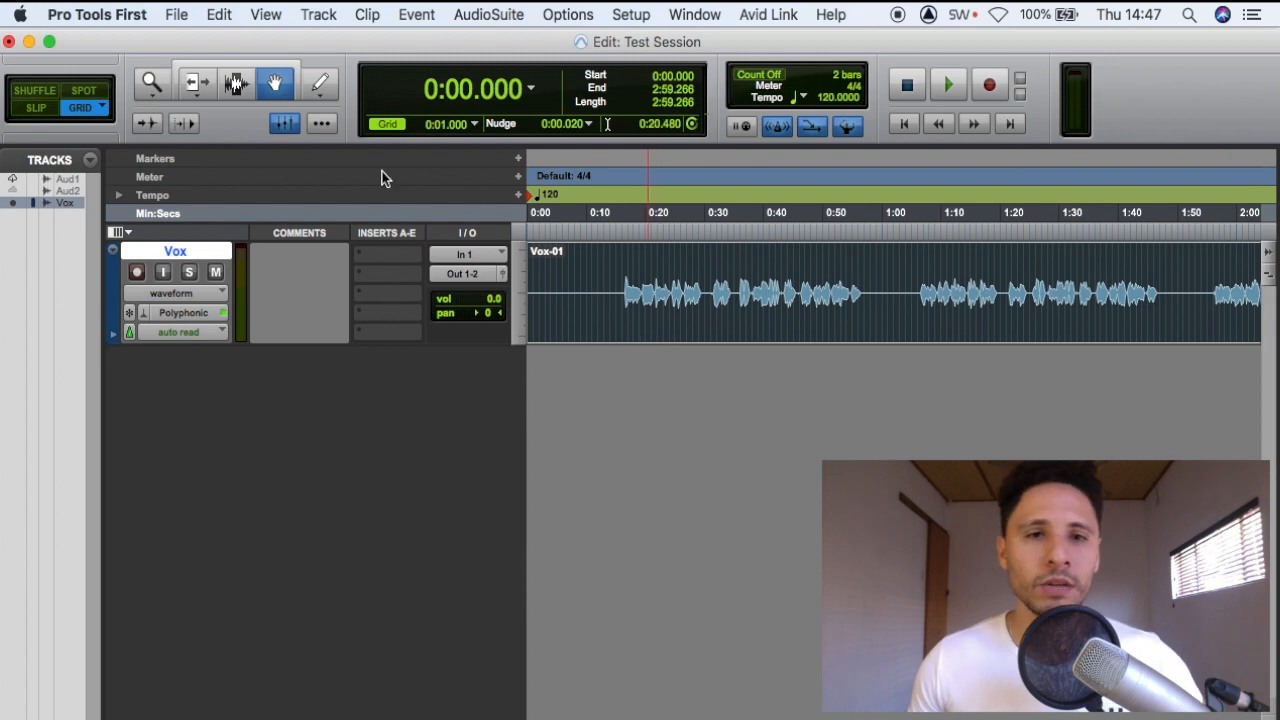
# Insert the EQ3 7-Band (mono) plug-in in the Vox track's first insert slot and reposition its window
pyautogui.click(423, 250)
pyautogui.moveTo(560, 262)
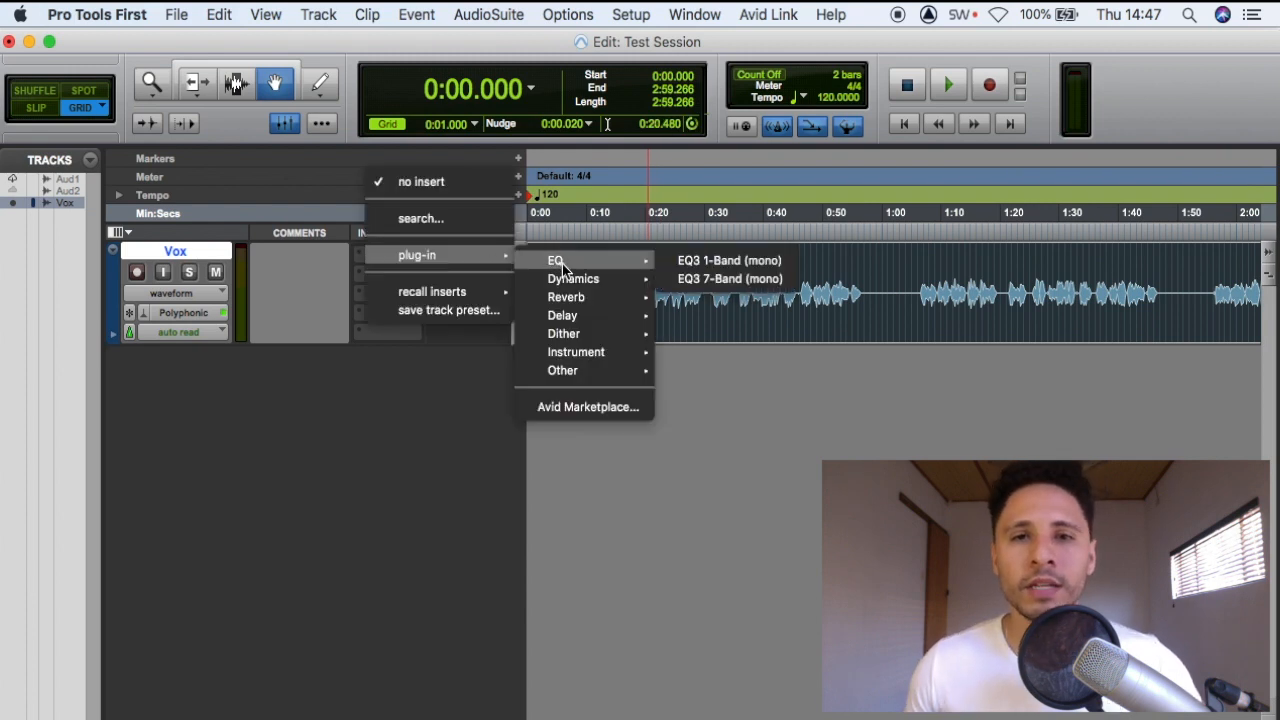
pyautogui.click(737, 283)
pyautogui.moveTo(977, 72); pyautogui.dragTo(551, 156)
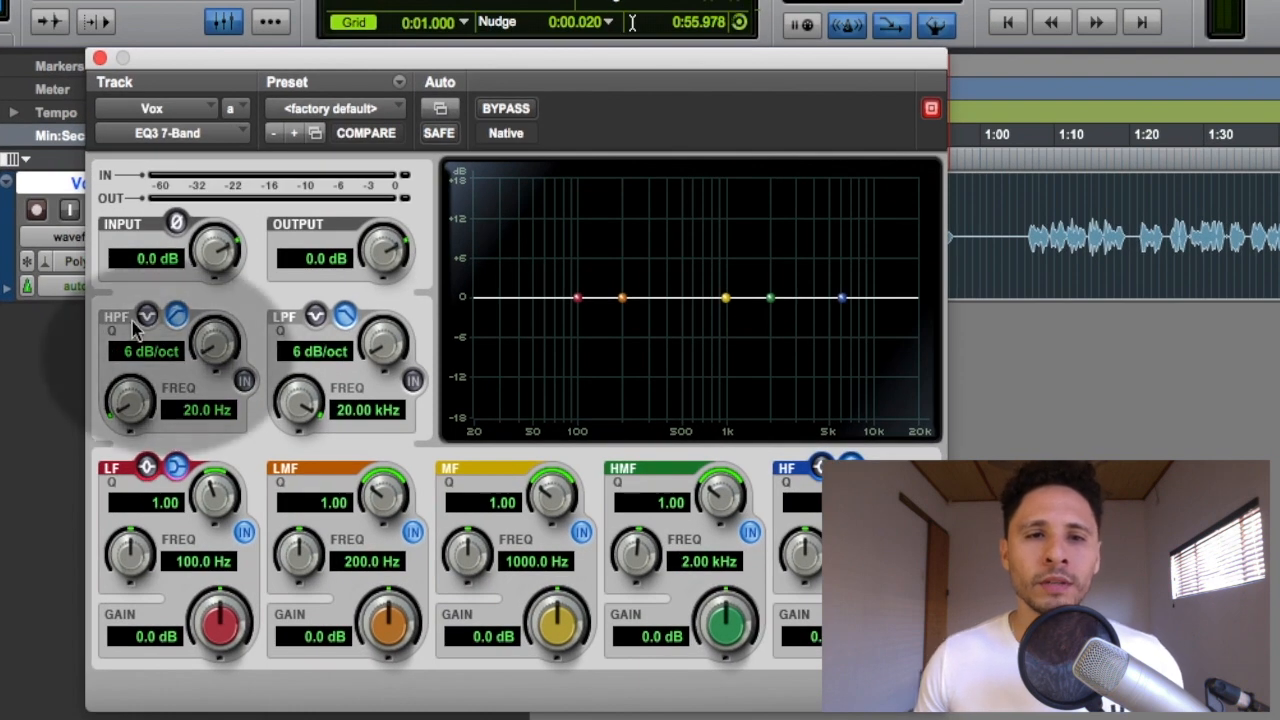
# Enable the EQ's high-pass filter and tune its cutoff to about 119 Hz while auditioning the vocal from 0:17
pyautogui.click(244, 381)
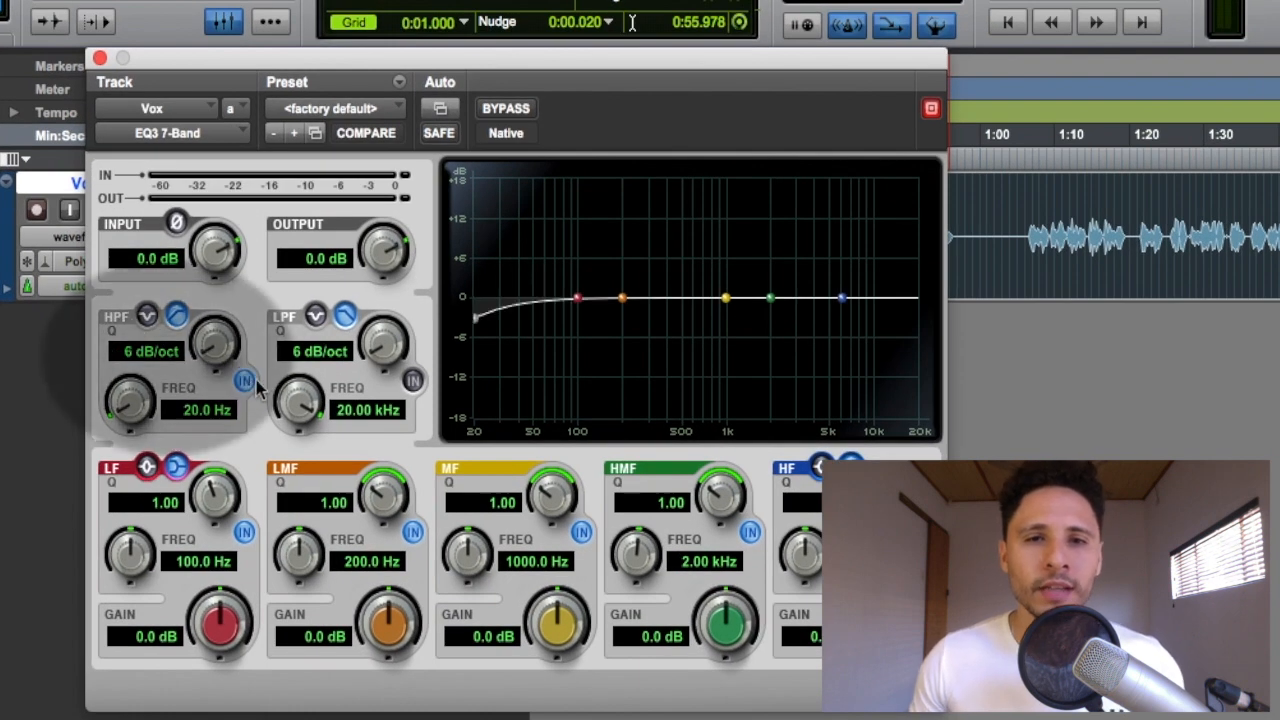
pyautogui.moveTo(472, 320); pyautogui.dragTo(598, 352)
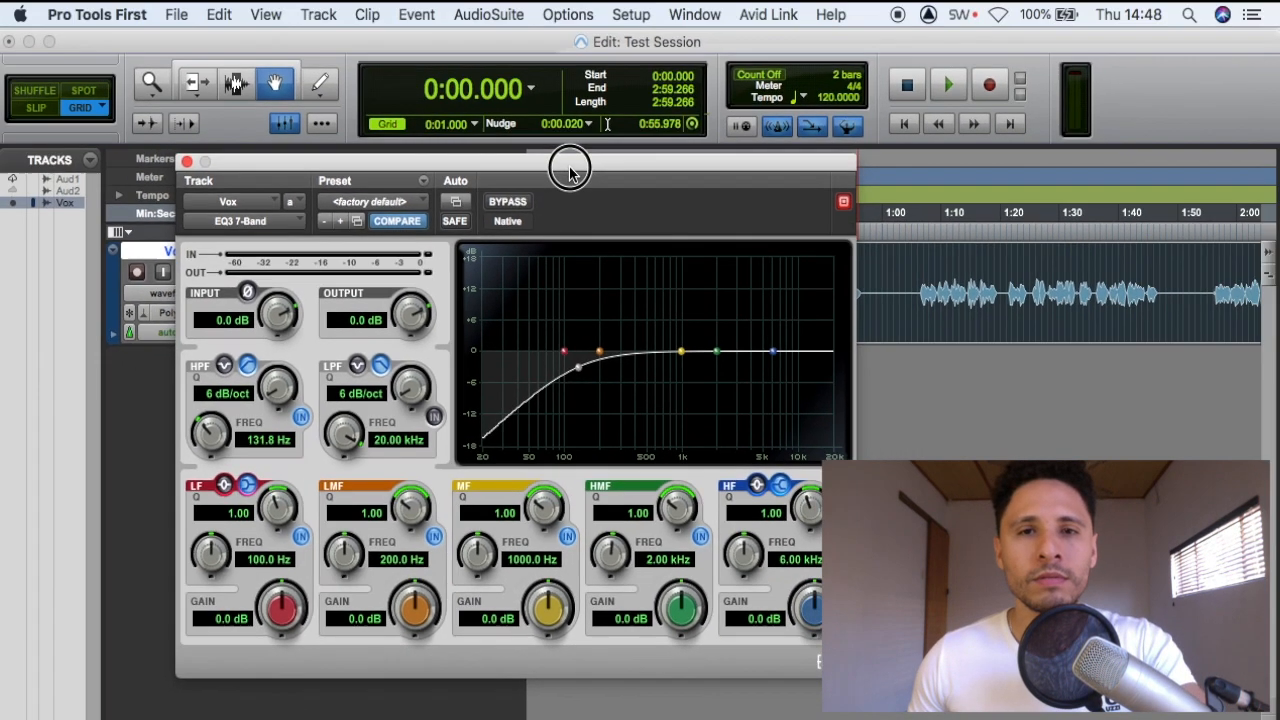
pyautogui.moveTo(583, 62); pyautogui.dragTo(583, 144)
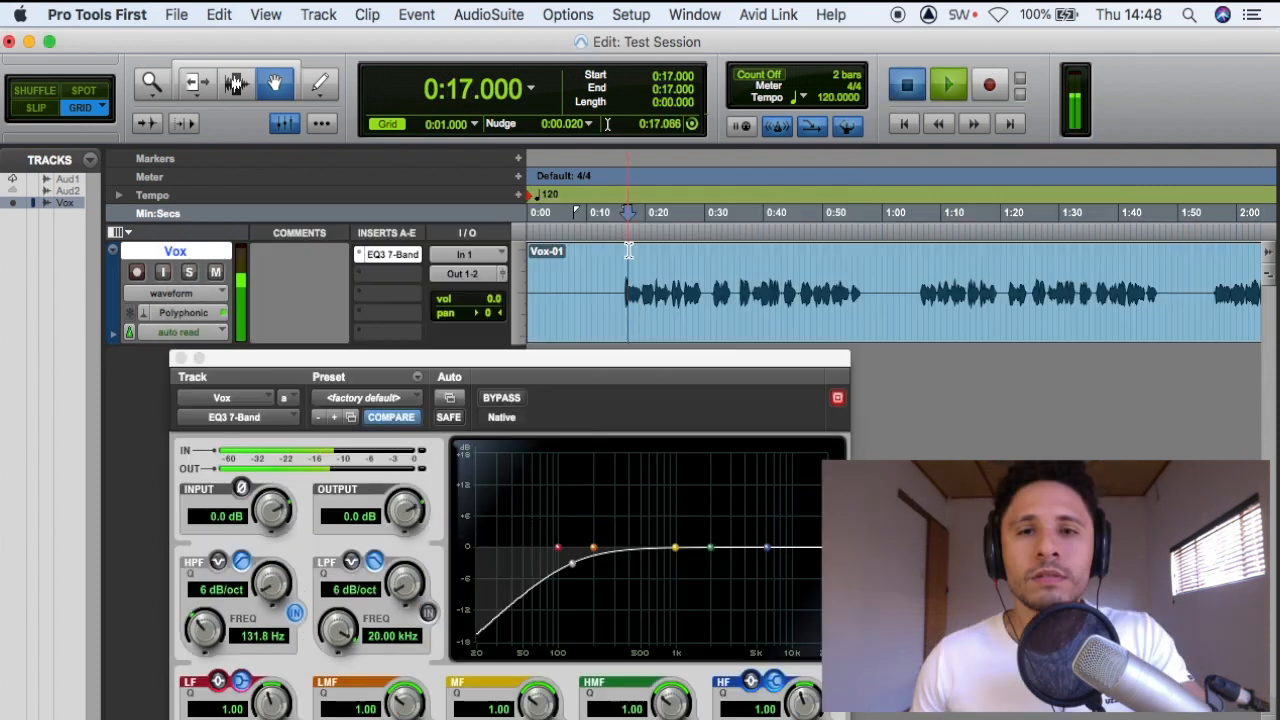
pyautogui.moveTo(626, 364); pyautogui.dragTo(631, 189)
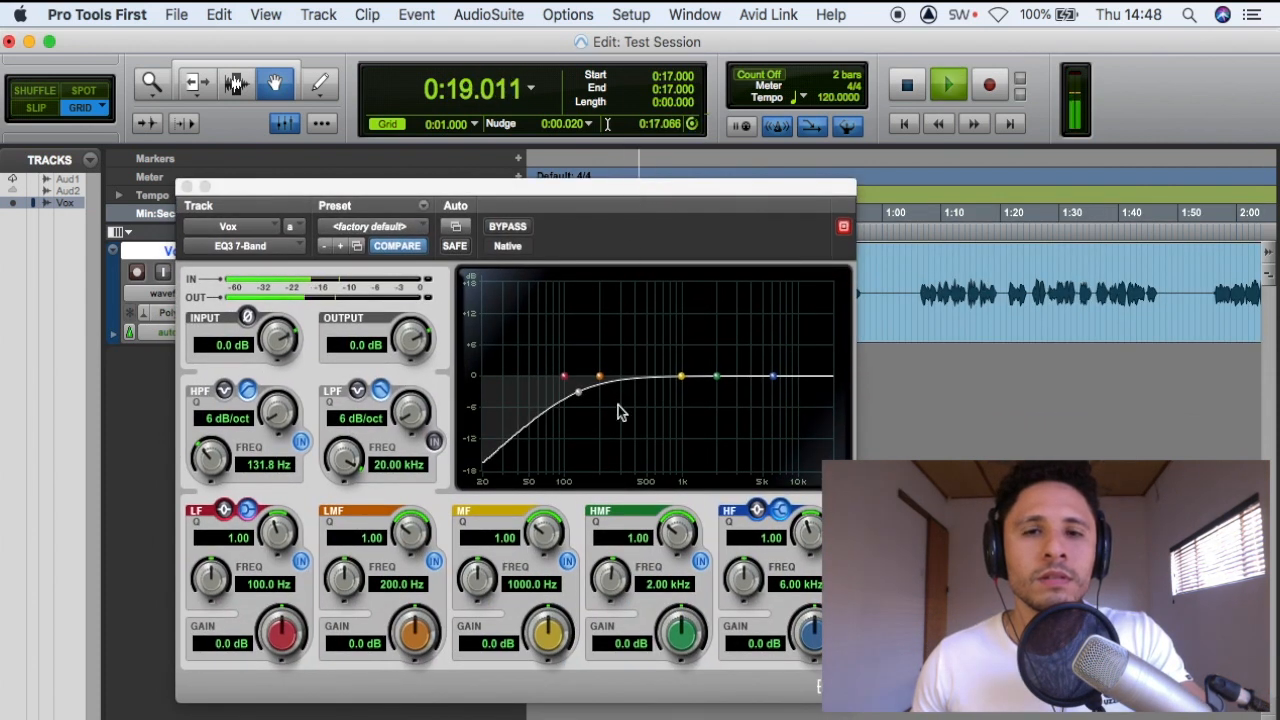
pyautogui.moveTo(582, 398)
pyautogui.mouseDown()
pyautogui.moveTo(694, 400)
pyautogui.moveTo(591, 414)
pyautogui.moveTo(757, 409)
pyautogui.moveTo(577, 420)
pyautogui.moveTo(586, 396)
pyautogui.mouseUp()
pyautogui.press('space')
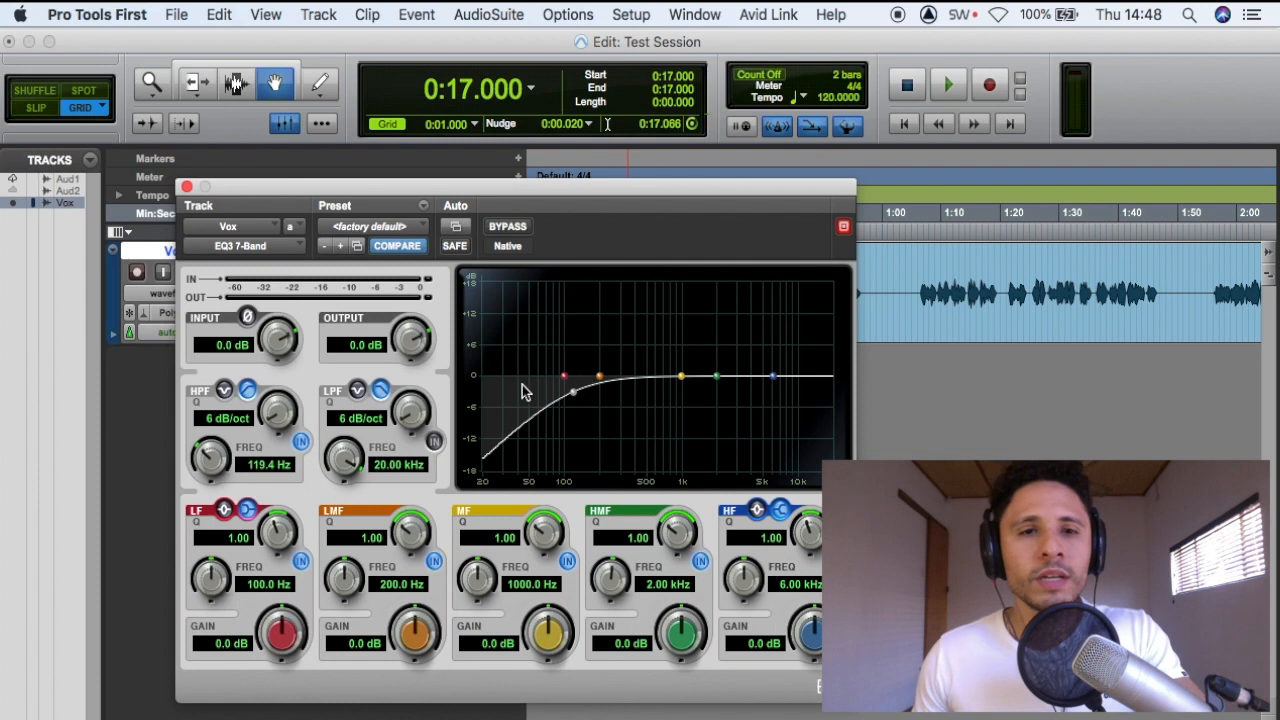
# Enable the EQ's low-pass filter, lower its cutoff to about 9.04 kHz and audition the vocal
pyautogui.click(434, 442)
pyautogui.moveTo(838, 402); pyautogui.dragTo(792, 405)
pyautogui.press('space')
pyautogui.press('space')
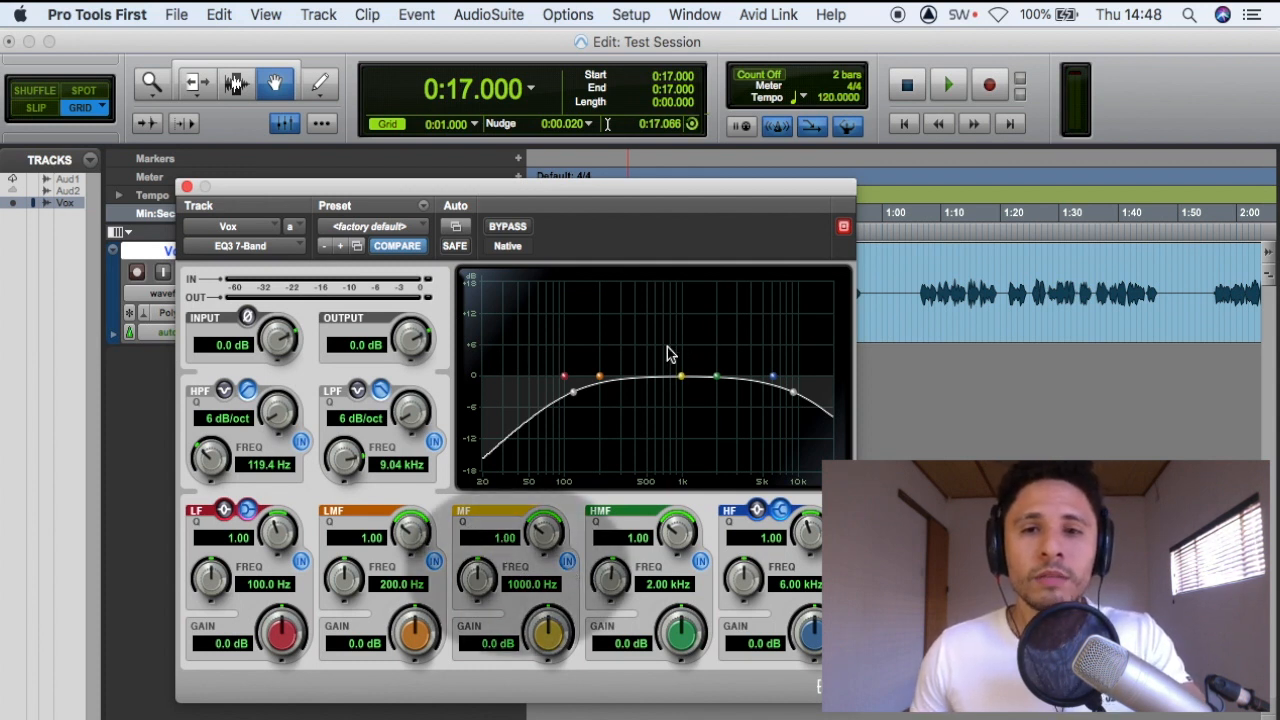
# Boost the EQ's MF band by about 9.8 dB near 960 Hz and set its Q to 8
pyautogui.moveTo(683, 378); pyautogui.dragTo(678, 325)
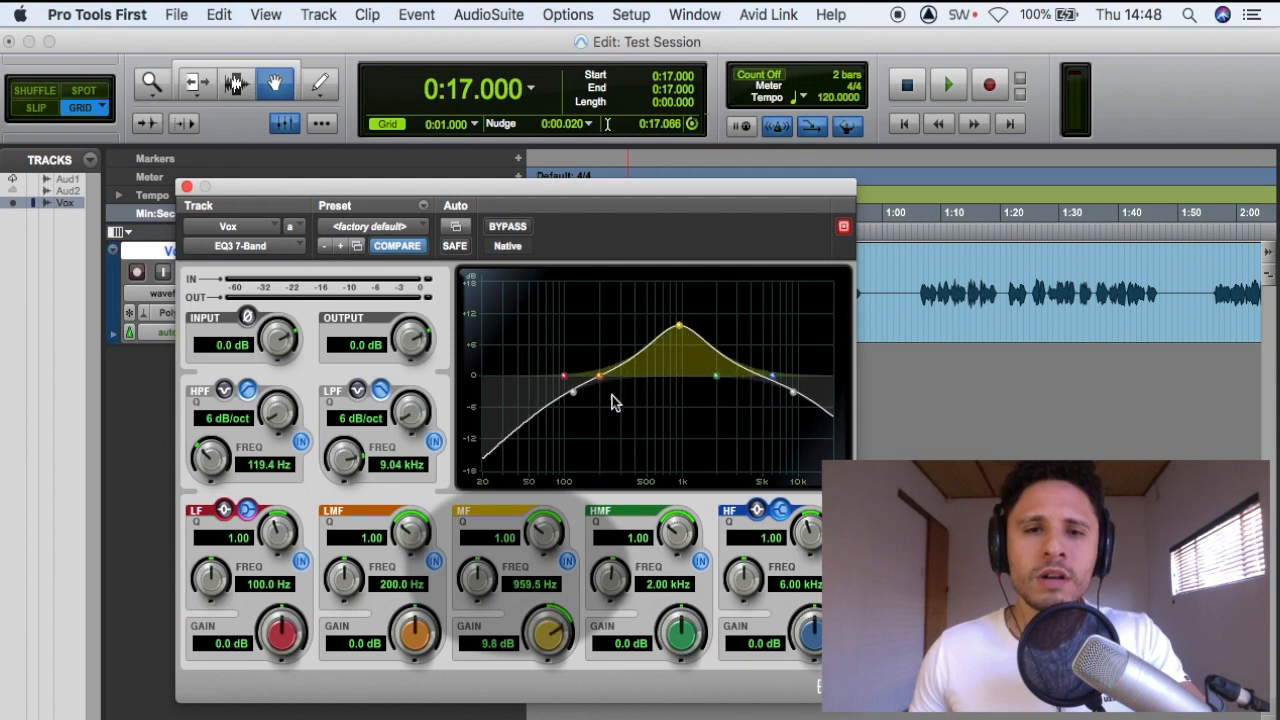
pyautogui.click(497, 538)
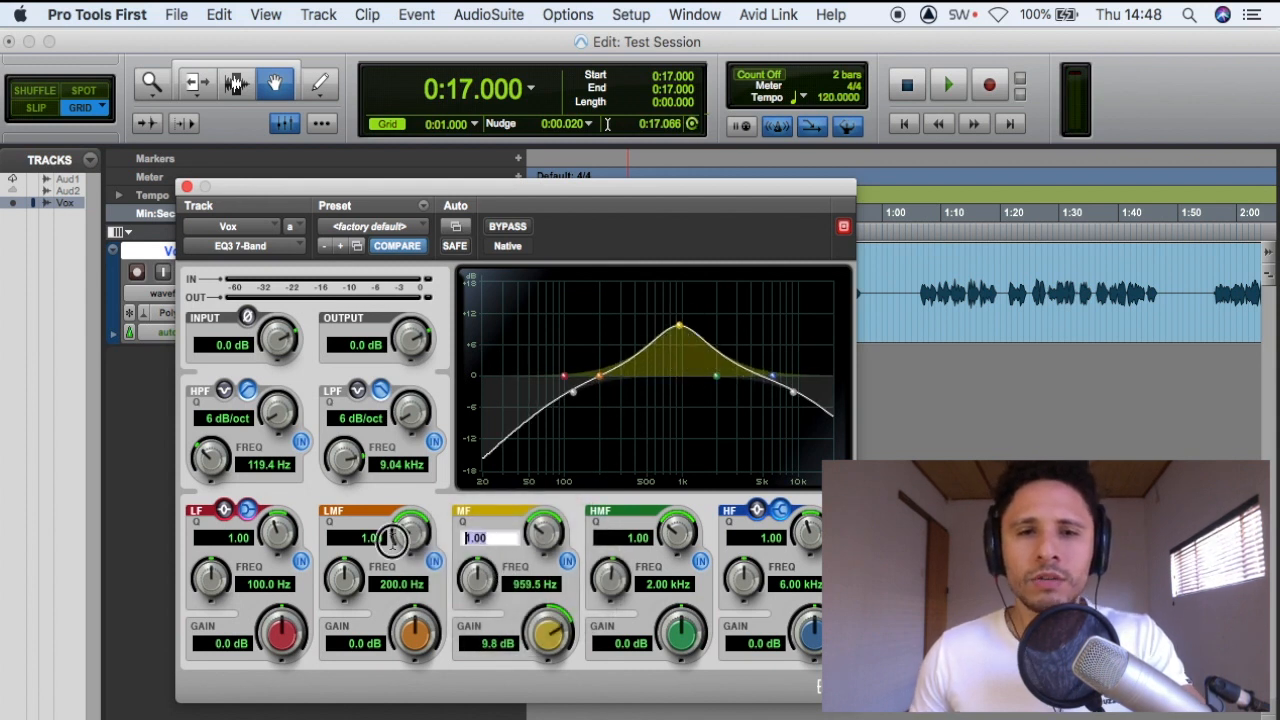
pyautogui.write('8')
pyautogui.press('Return')
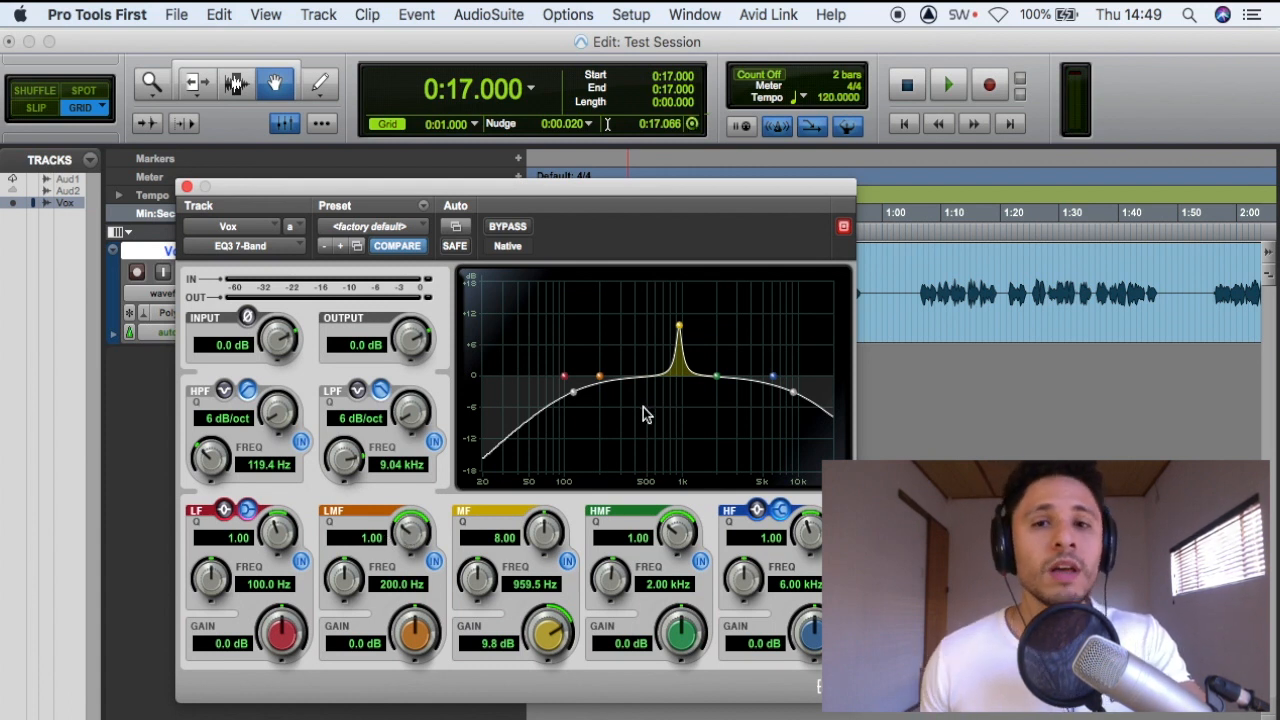
# Sweep the boosted MF band to about 1.29 kHz during playback and cut its gain to about -6.1 dB
pyautogui.press('space')
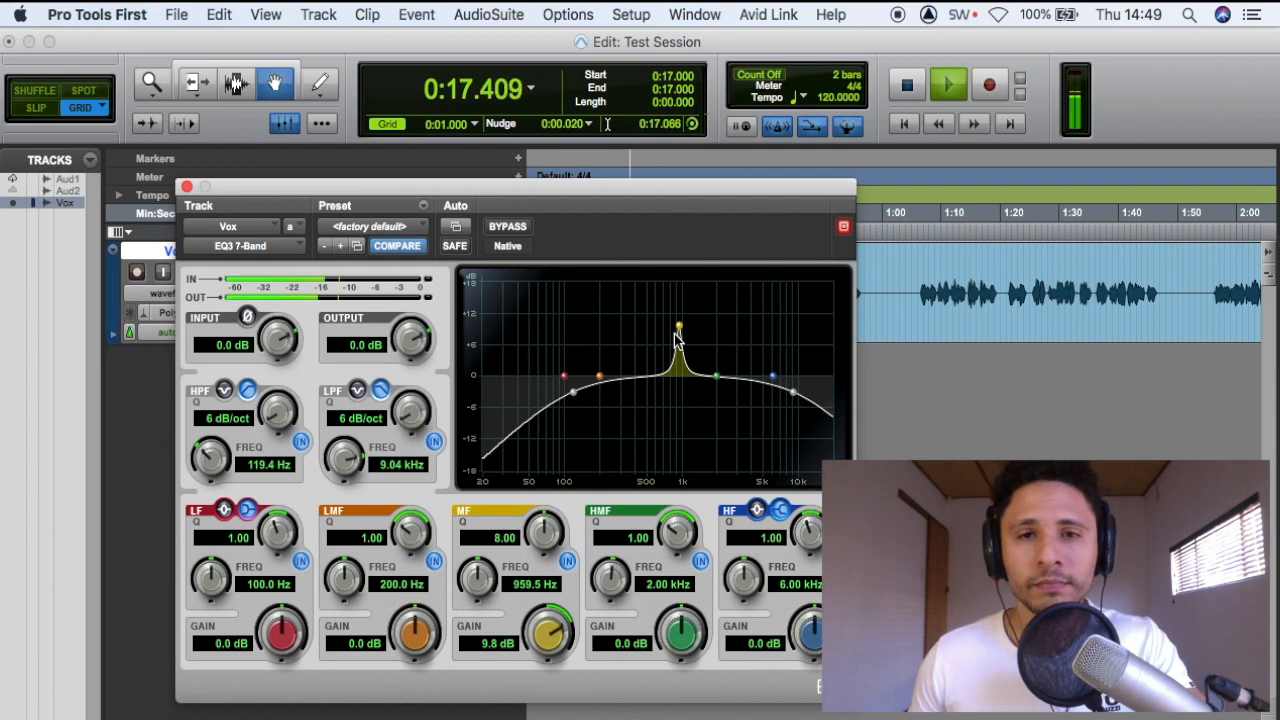
pyautogui.moveTo(679, 328); pyautogui.dragTo(695, 278)
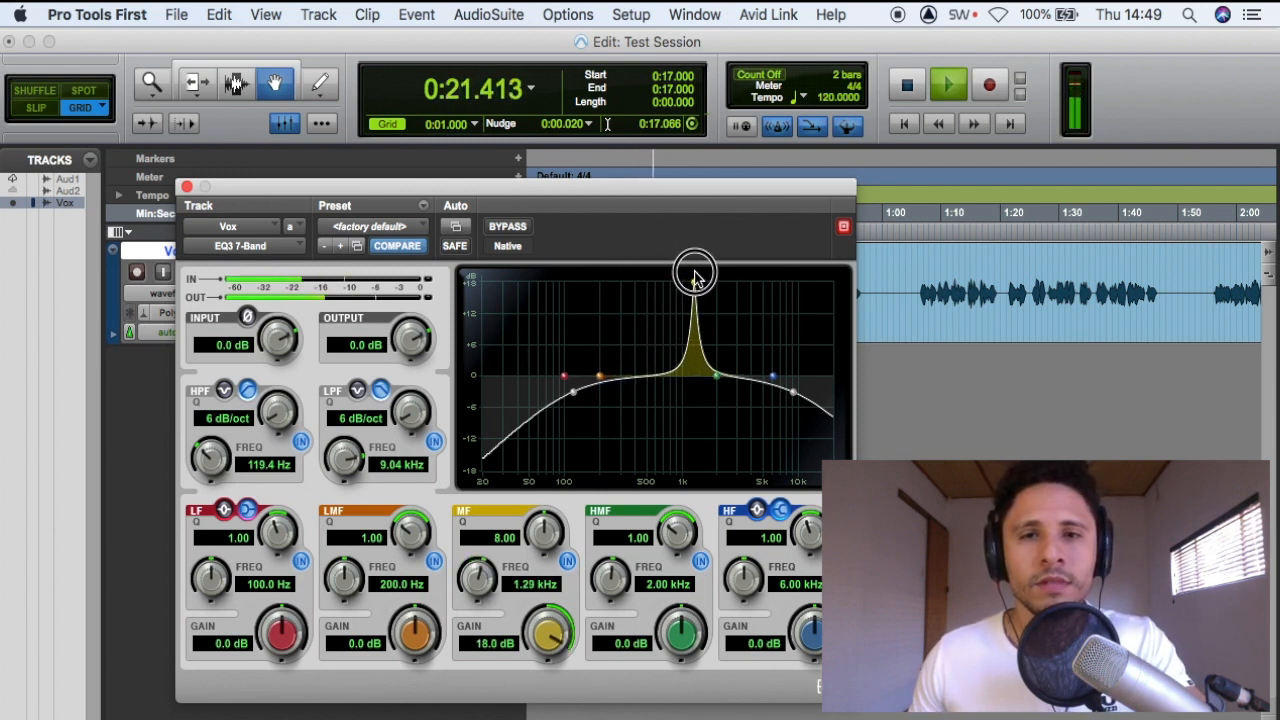
pyautogui.press('space')
pyautogui.moveTo(695, 278); pyautogui.dragTo(694, 408)
# Raise the low-pass cutoff to about 12.67 kHz while auditioning the vocal, and close the EQ window
pyautogui.press('space')
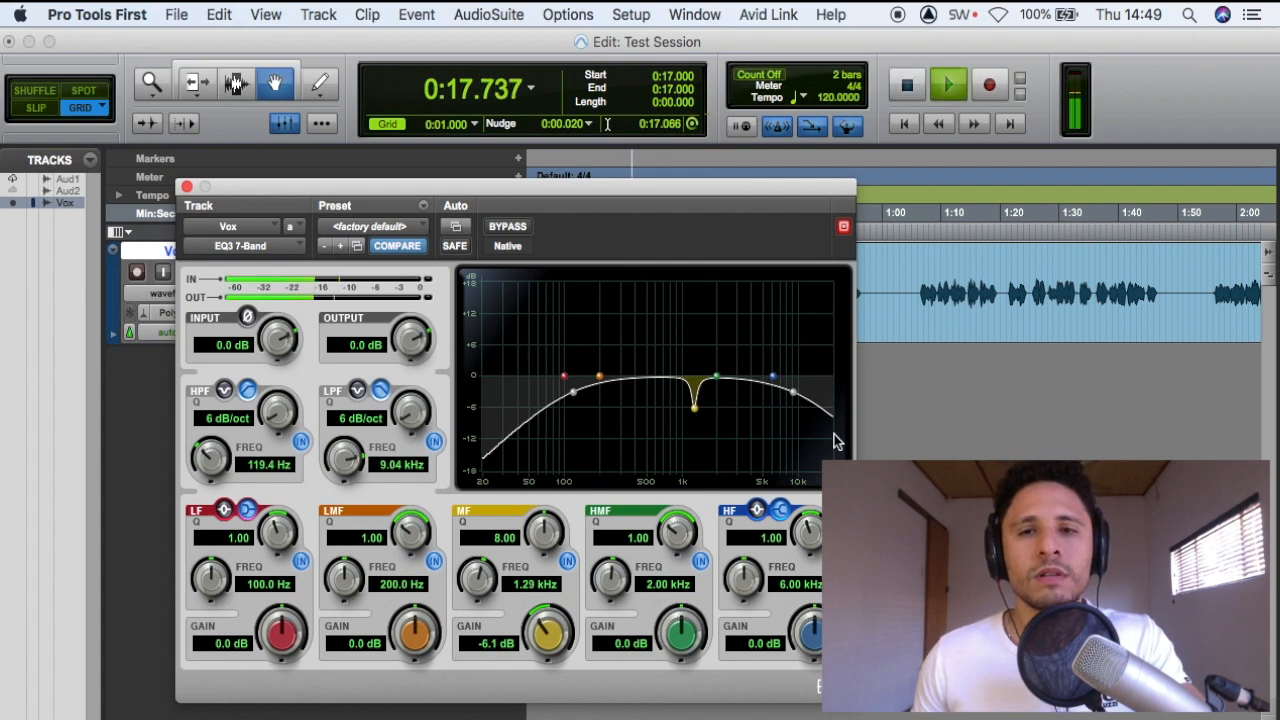
pyautogui.moveTo(790, 393)
pyautogui.mouseDown()
pyautogui.moveTo(817, 383)
pyautogui.moveTo(797, 389)
pyautogui.moveTo(810, 395)
pyautogui.mouseUp()
pyautogui.press('space')
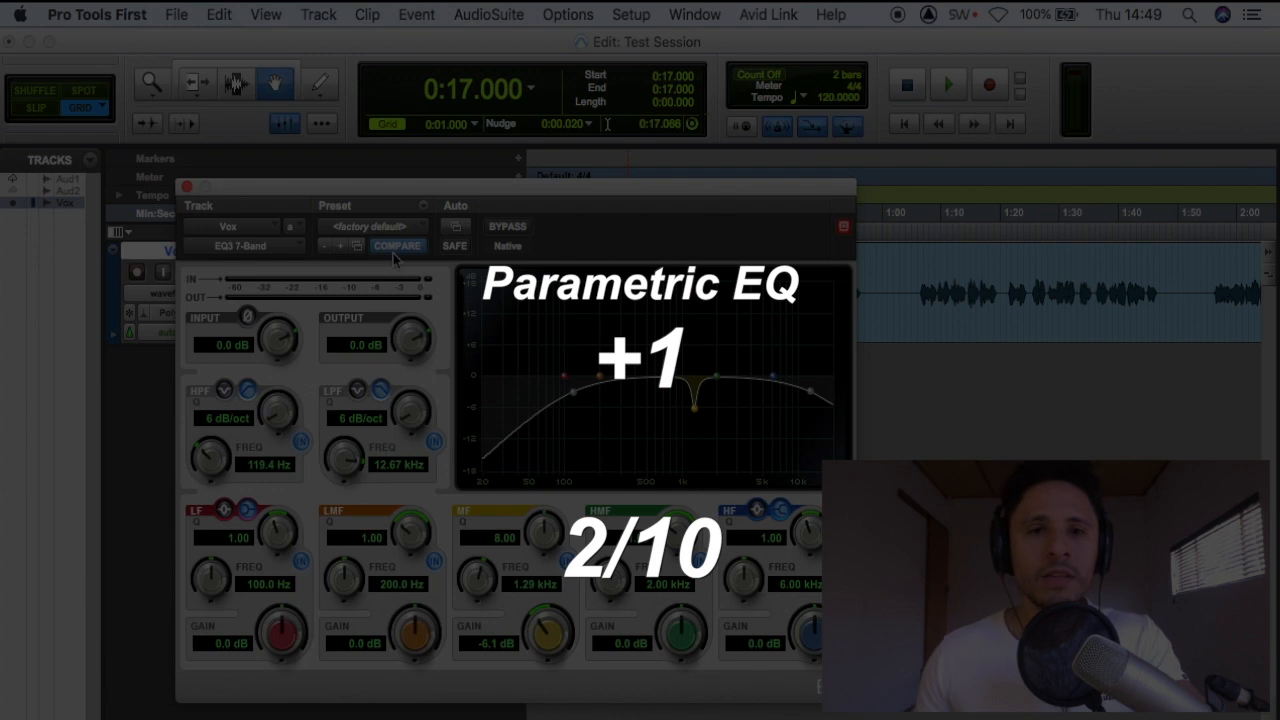
pyautogui.click(186, 186)
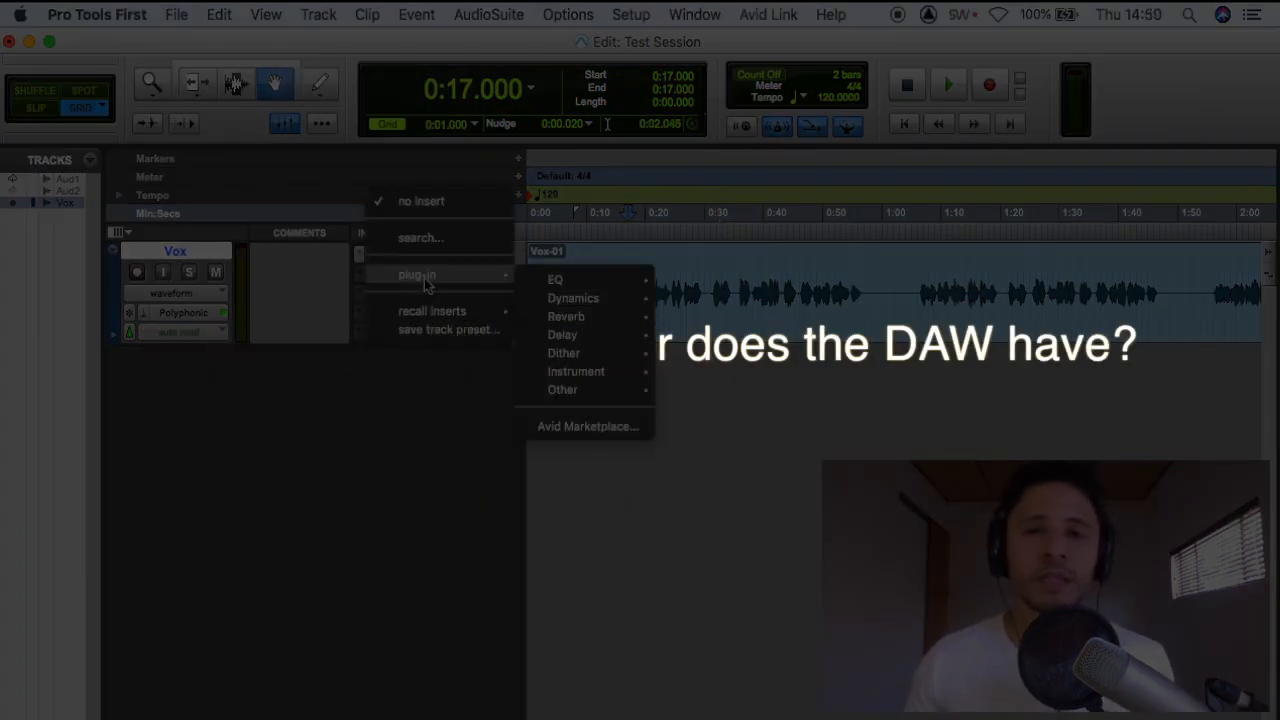
# Insert the Dyn3 Compressor/Limiter (mono) in the Vox track's second insert slot and reposition its window
pyautogui.moveTo(558, 283)
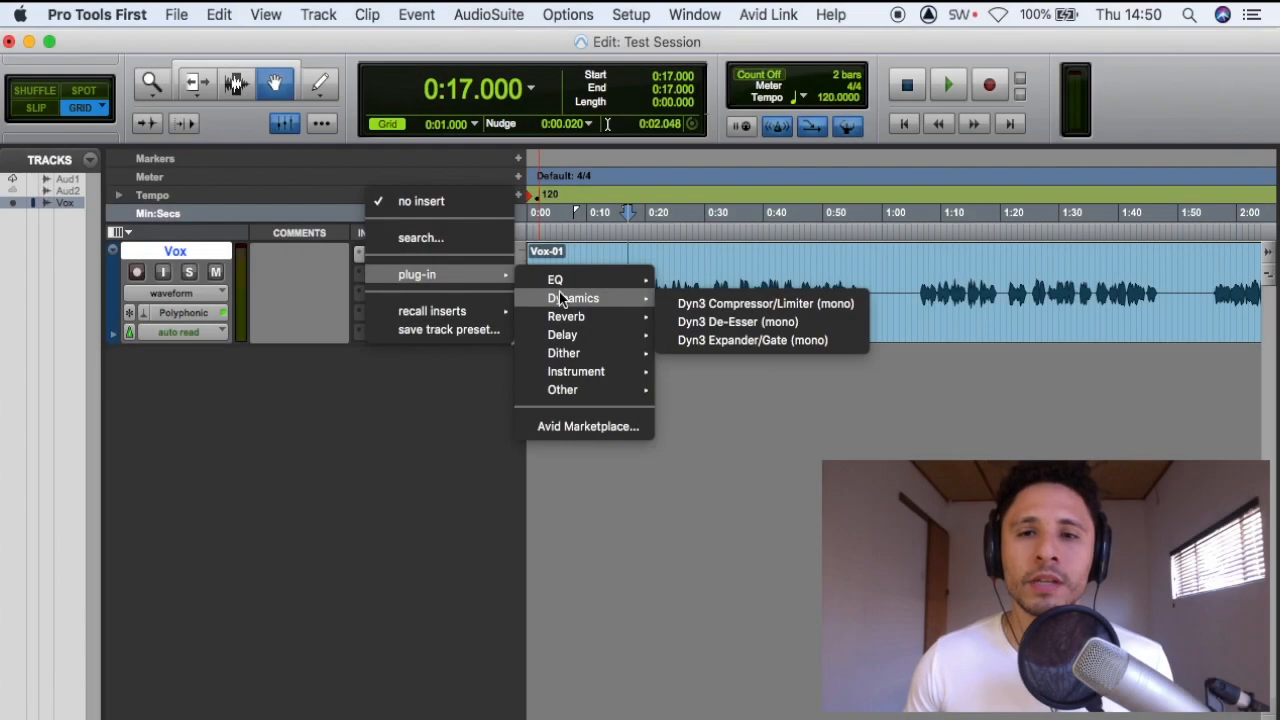
pyautogui.click(728, 304)
pyautogui.moveTo(580, 197); pyautogui.dragTo(692, 225)
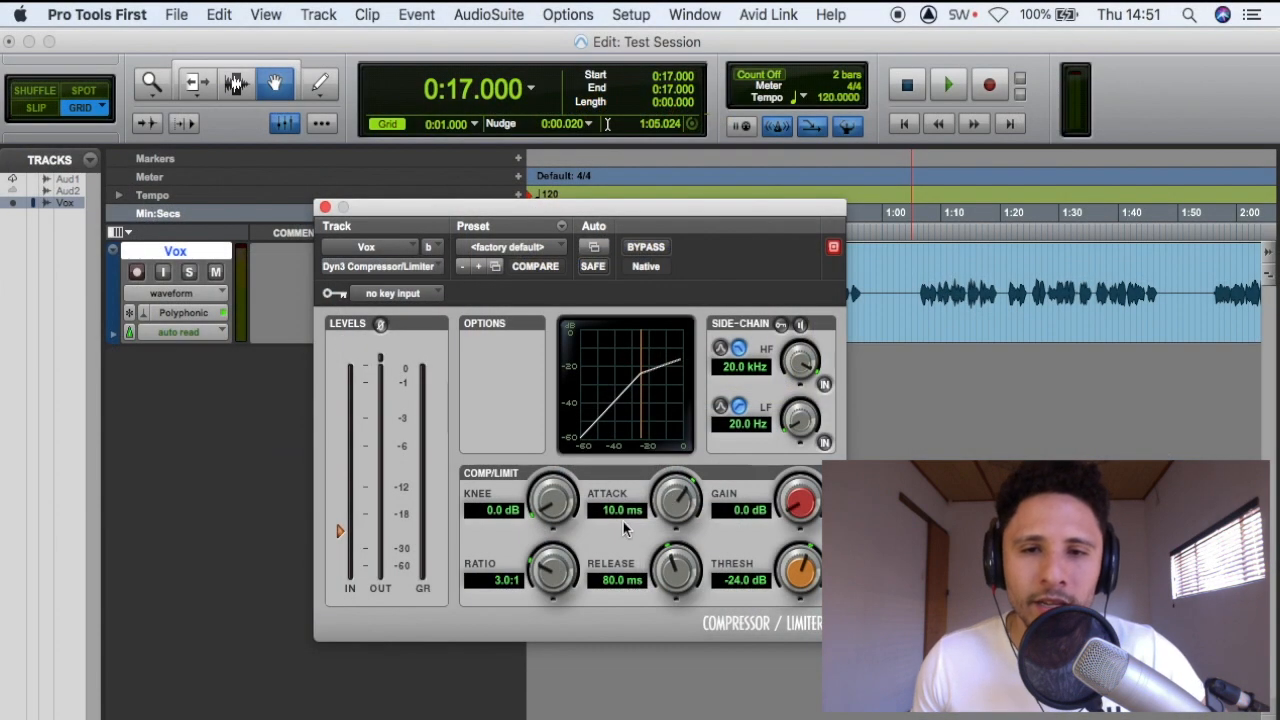
# Raise the compressor's attack to 52 ms and lower it again
pyautogui.moveTo(668, 486); pyautogui.dragTo(670, 466)
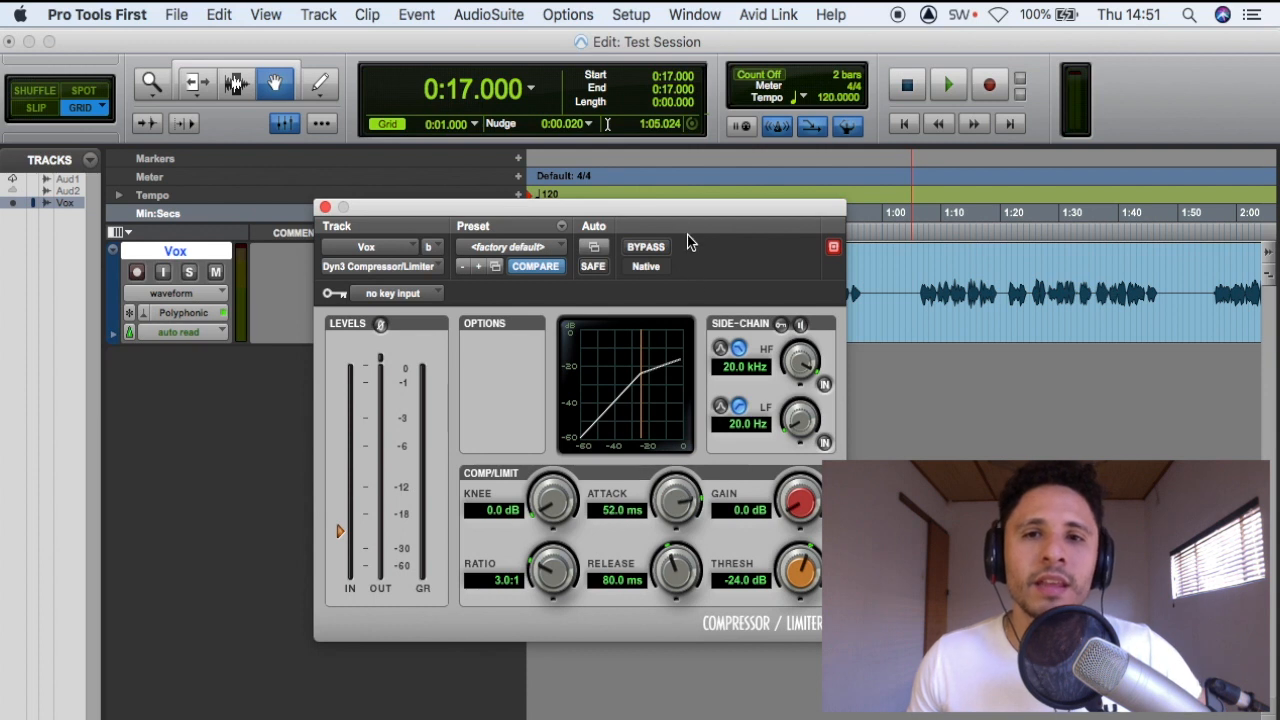
pyautogui.moveTo(700, 212); pyautogui.dragTo(722, 208)
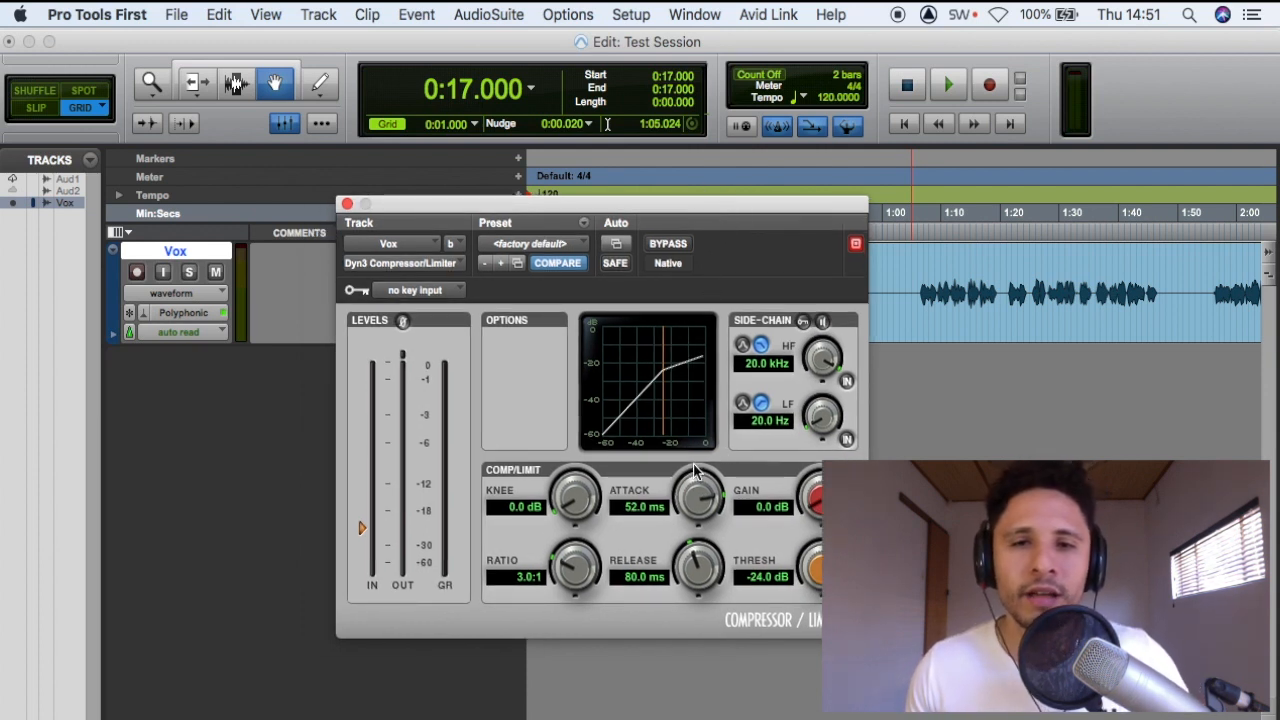
pyautogui.moveTo(698, 486); pyautogui.dragTo(683, 508)
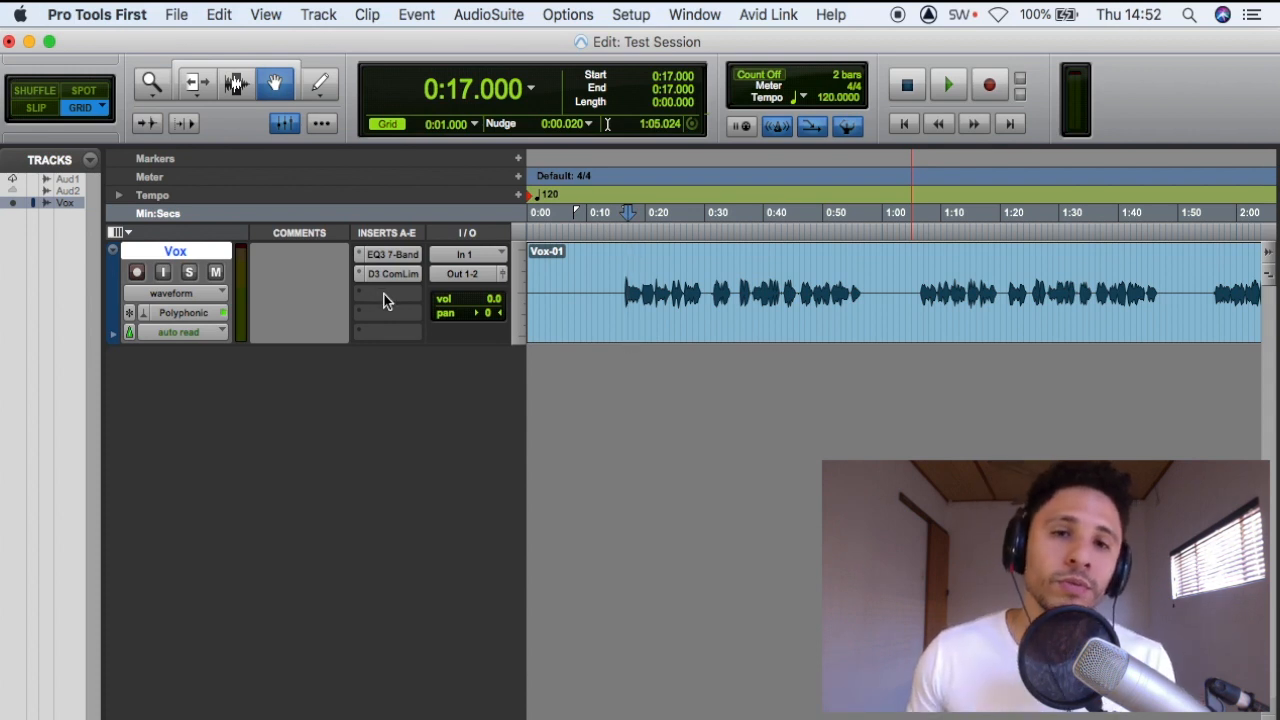
# Insert the D-Verb reverb in the Vox track's third insert slot and reposition its window
pyautogui.click(384, 294)
pyautogui.moveTo(417, 293)
pyautogui.moveTo(566, 336)
pyautogui.click(713, 345)
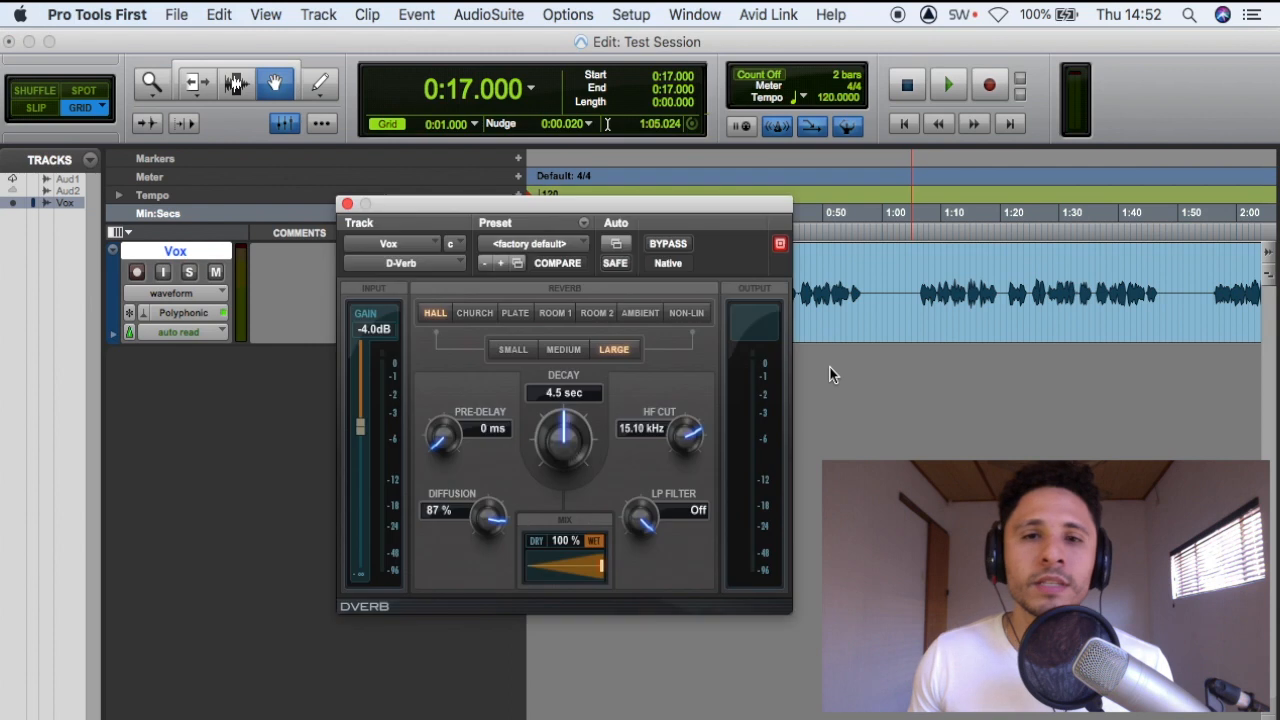
pyautogui.moveTo(693, 210); pyautogui.dragTo(707, 164)
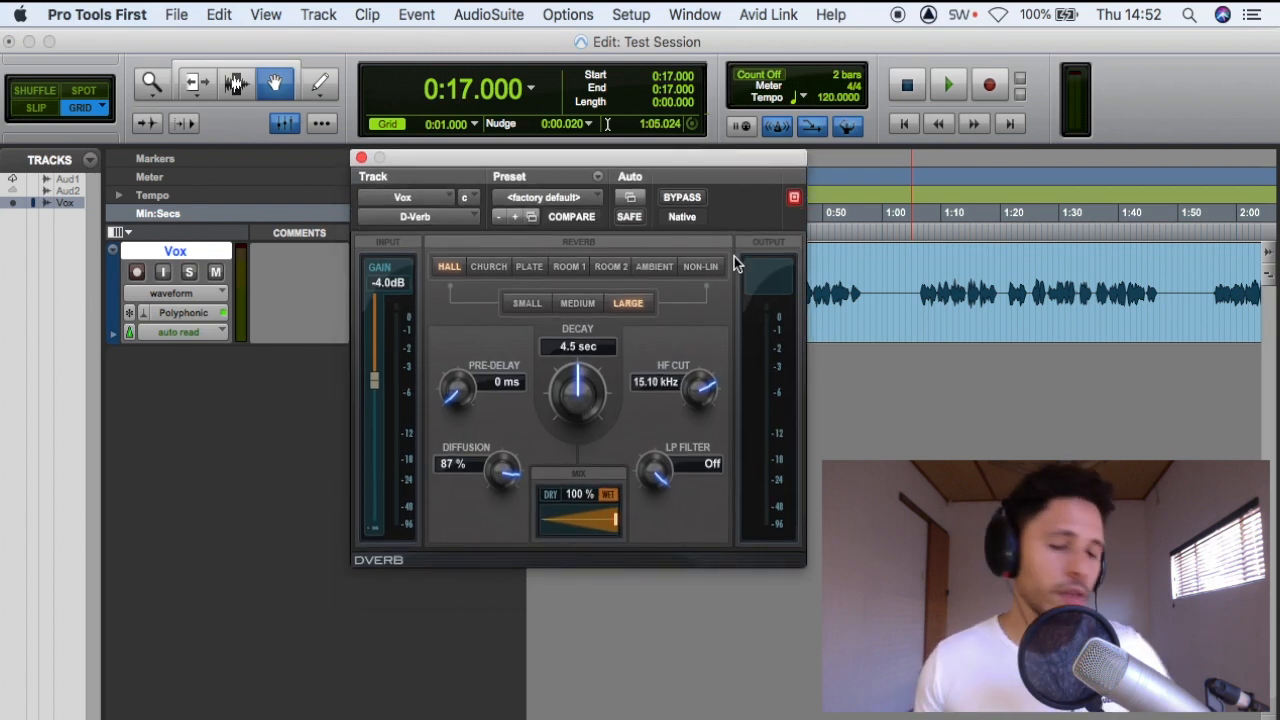
# Play the vocal through D-Verb and set the Hall reverb's size to Small
pyautogui.press('space')
pyautogui.moveTo(718, 162); pyautogui.dragTo(693, 258)
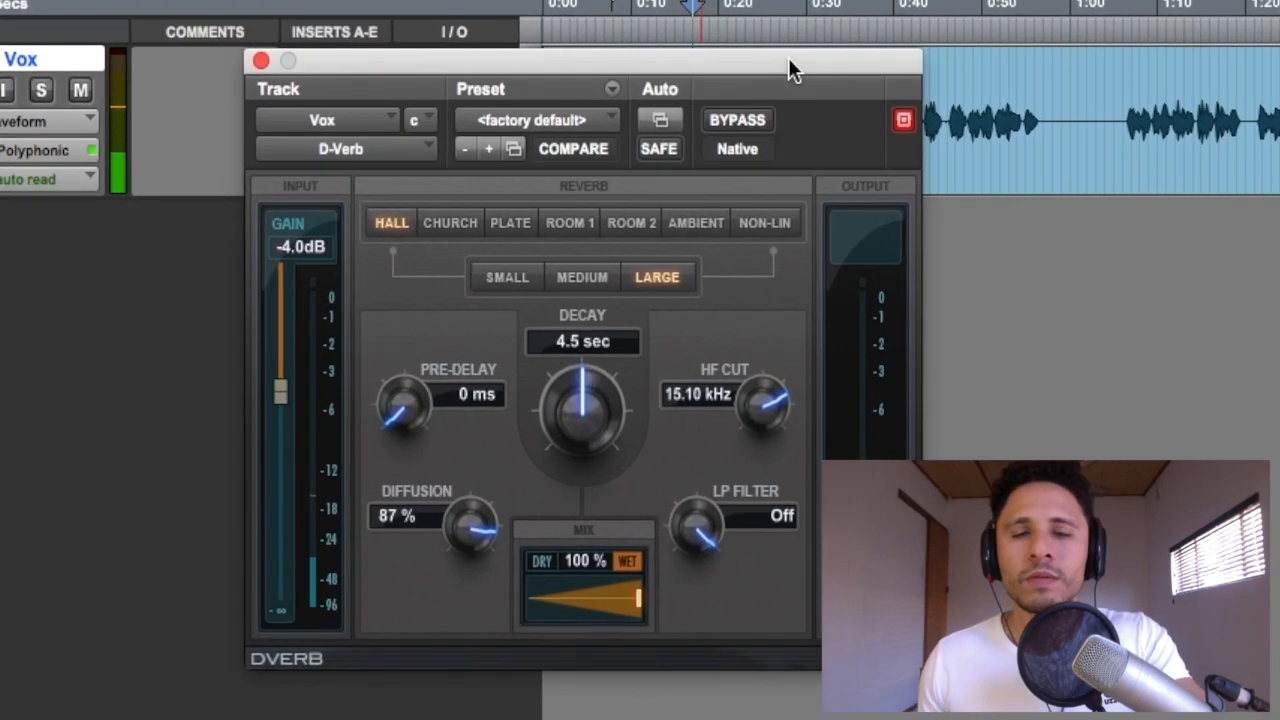
pyautogui.click(511, 277)
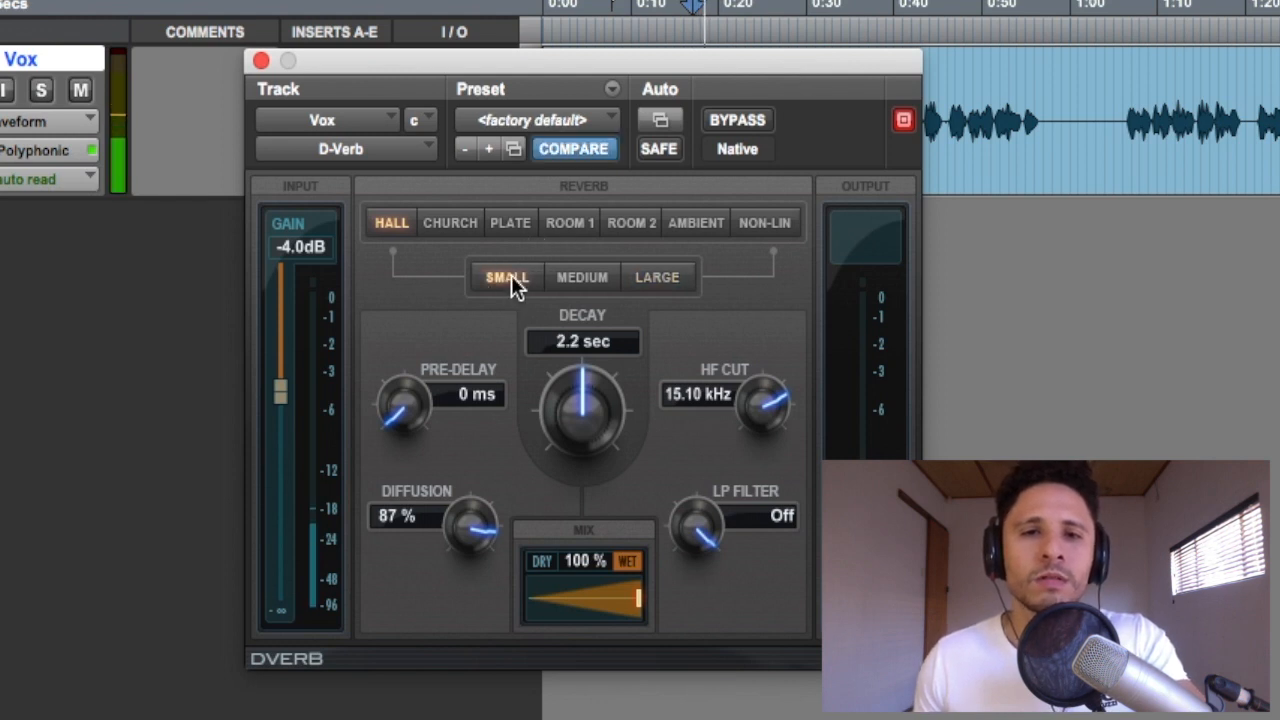
# Switch D-Verb to the Church algorithm with a 796 ms decay and a 26% mix, stop playback and close its window
pyautogui.click(453, 231)
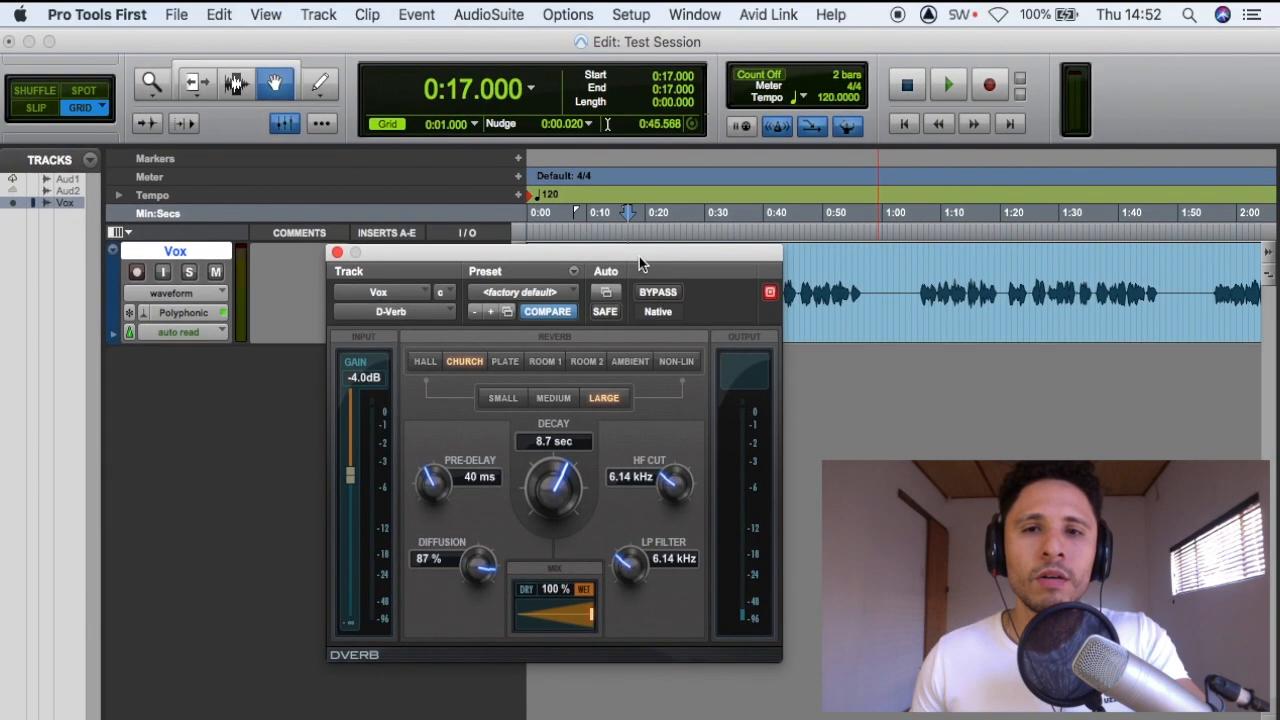
pyautogui.moveTo(639, 256); pyautogui.dragTo(651, 375)
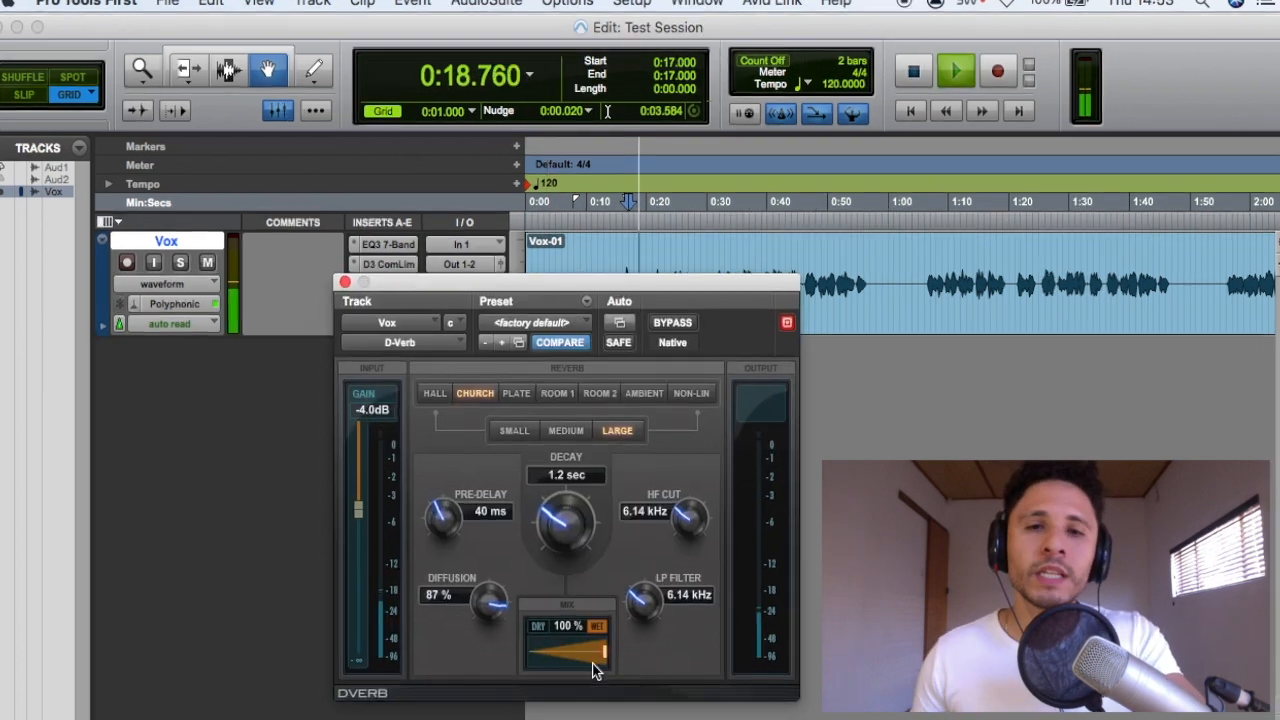
pyautogui.moveTo(591, 671)
pyautogui.mouseDown()
pyautogui.moveTo(572, 699)
pyautogui.moveTo(569, 664)
pyautogui.moveTo(518, 712)
pyautogui.mouseUp()
pyautogui.moveTo(549, 432); pyautogui.dragTo(541, 510)
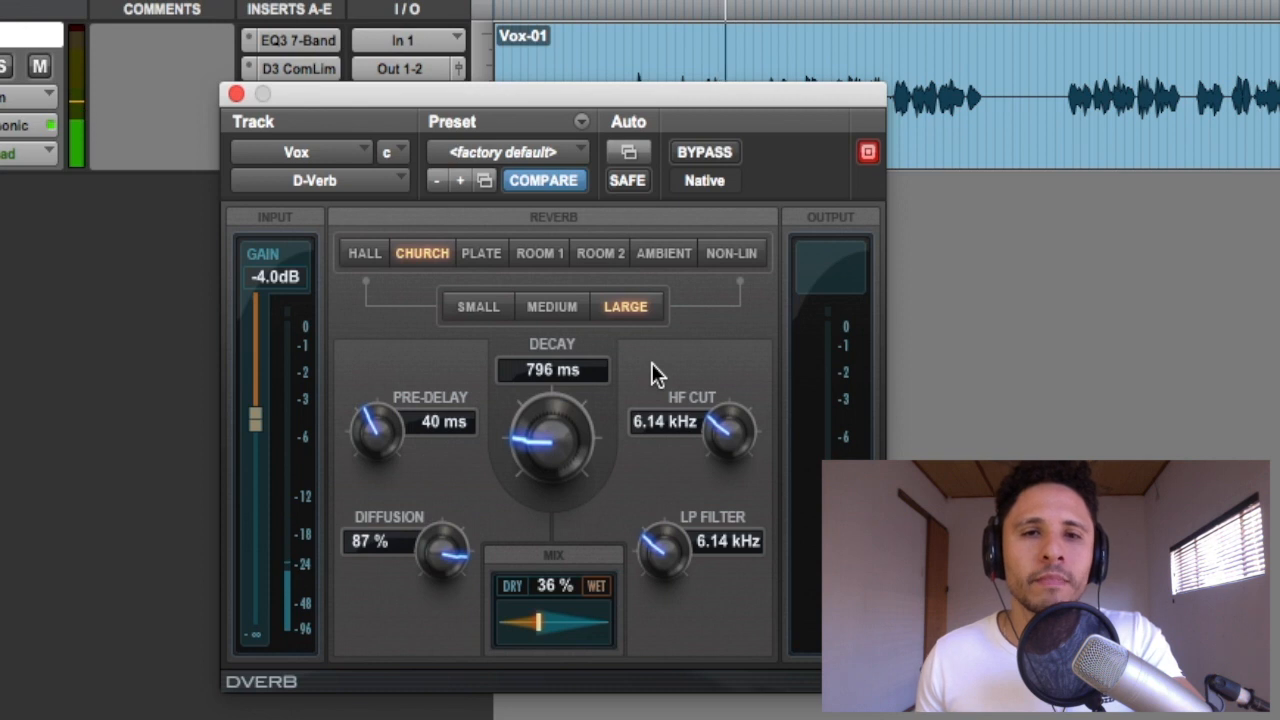
pyautogui.moveTo(540, 621); pyautogui.dragTo(528, 621)
pyautogui.press('space')
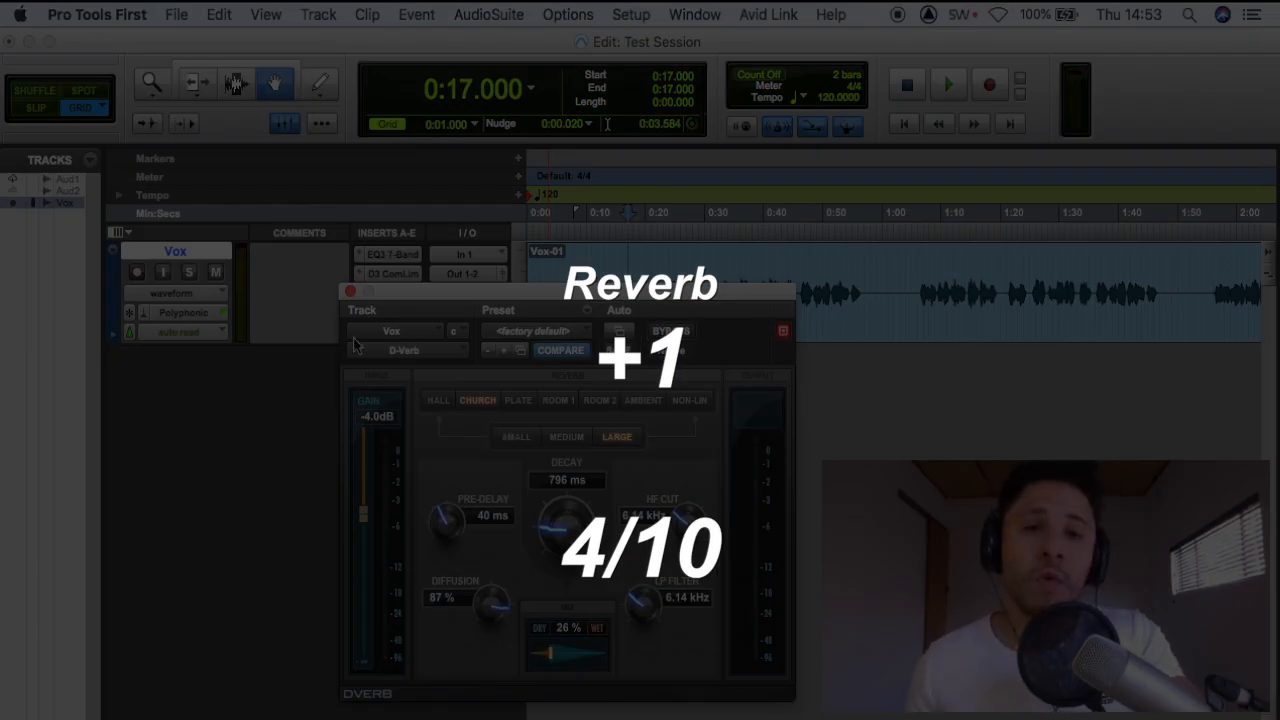
pyautogui.click(350, 291)
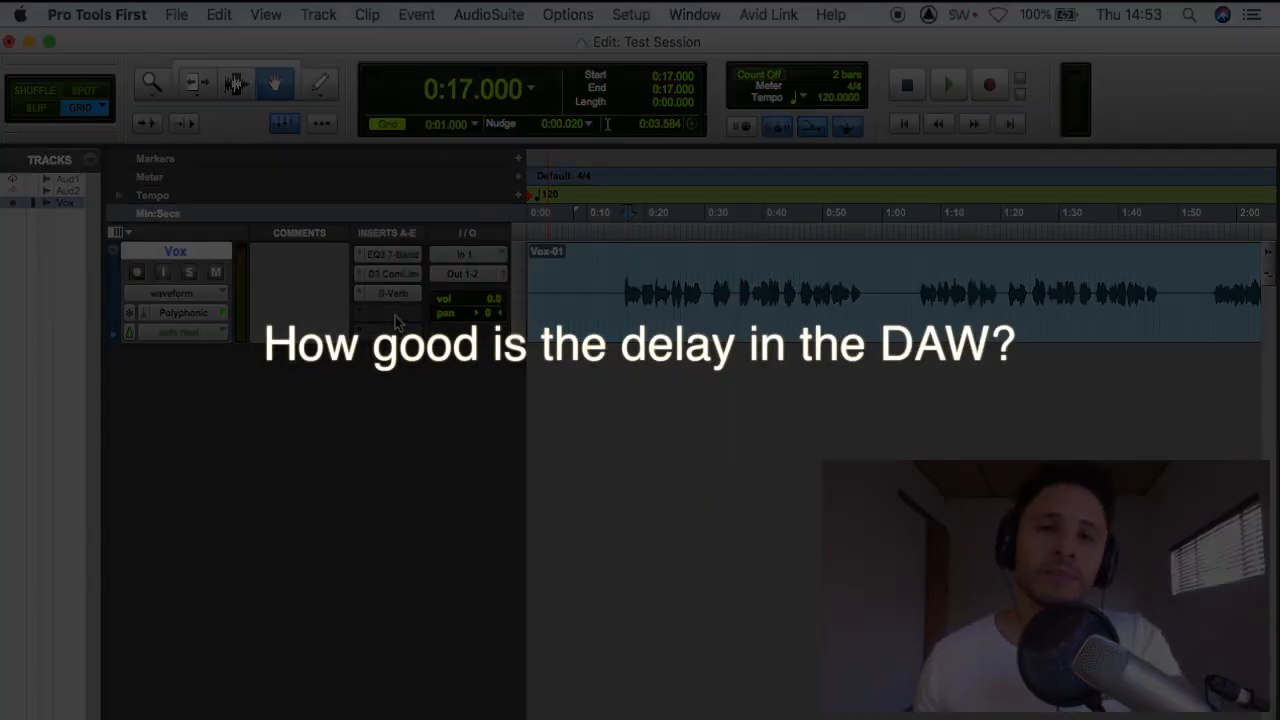
# Insert the Mod Delay III (mono) plug-in in the Vox track's fourth insert slot and reposition its window
pyautogui.click(395, 318)
pyautogui.moveTo(517, 318)
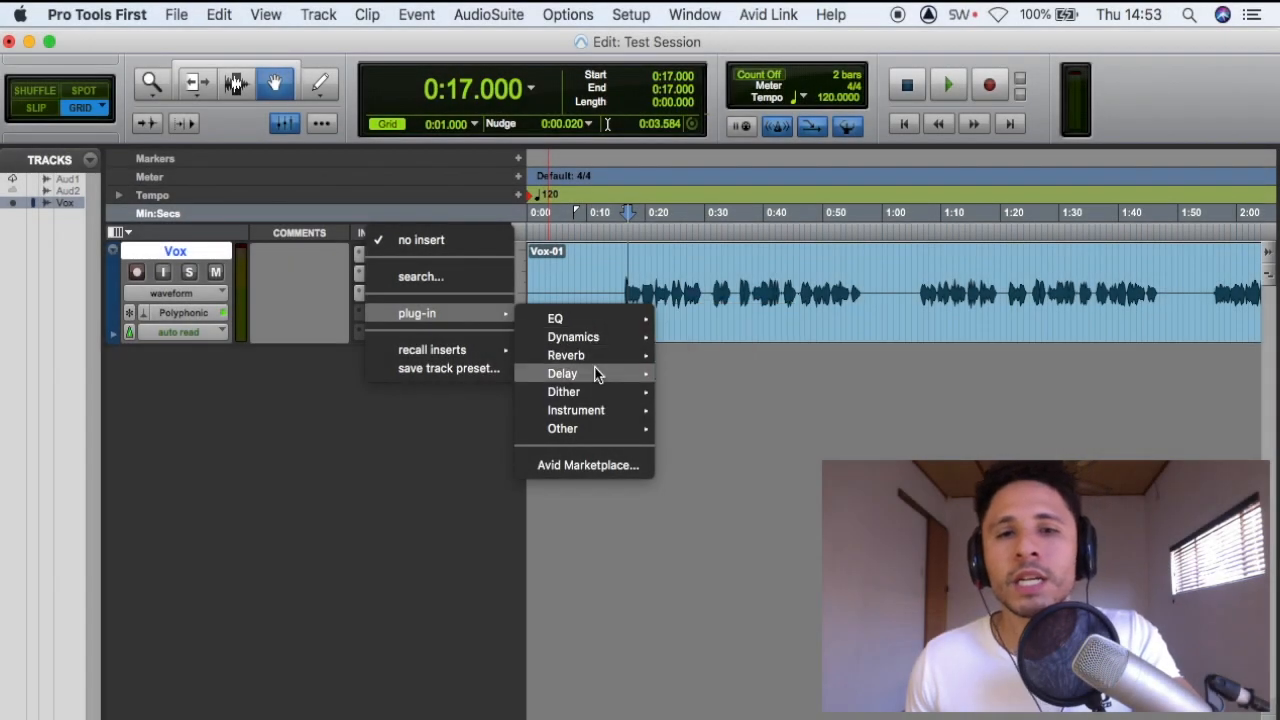
pyautogui.moveTo(597, 374)
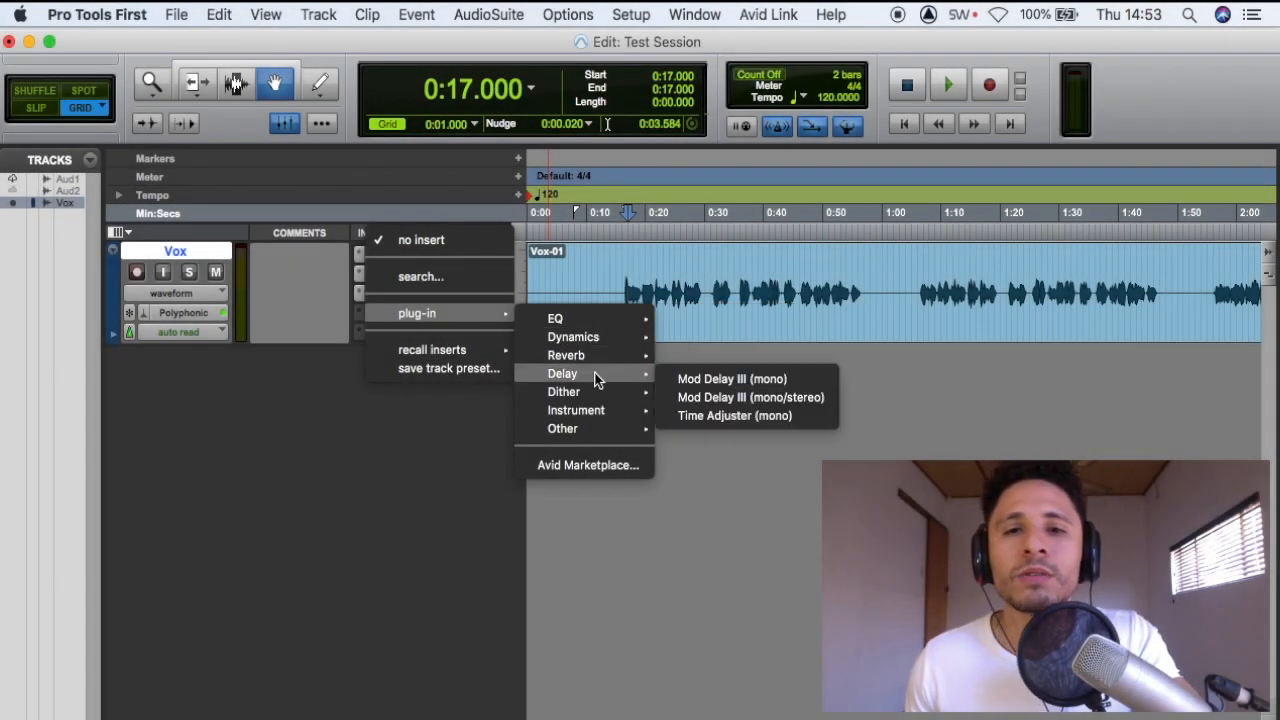
pyautogui.click(700, 381)
pyautogui.moveTo(635, 292); pyautogui.dragTo(616, 350)
# Play the vocal from 0:15 and set the Mod Delay III mix to 70%
pyautogui.click(626, 216)
pyautogui.click(624, 260)
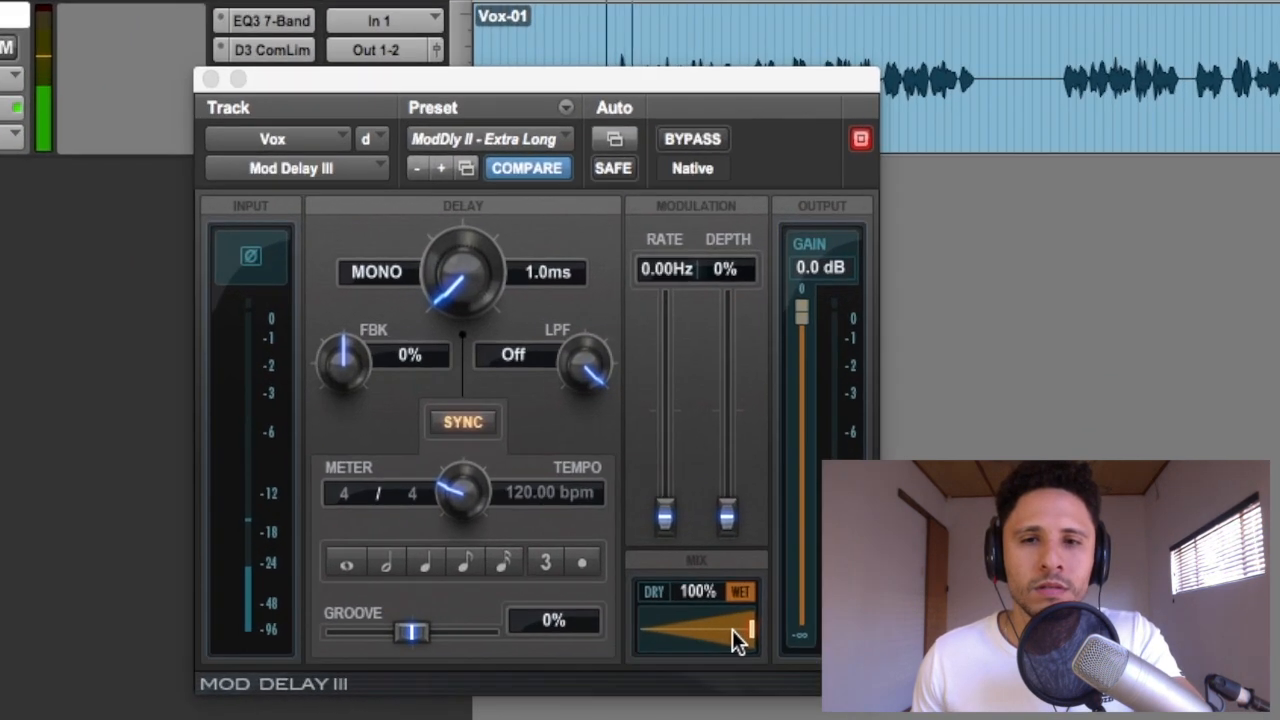
pyautogui.moveTo(703, 663); pyautogui.dragTo(700, 719)
# Try a delay time of 457 ms, switch it to a sixteenth-note value and fine-tune it to 127 ms
pyautogui.moveTo(444, 270); pyautogui.dragTo(443, 243)
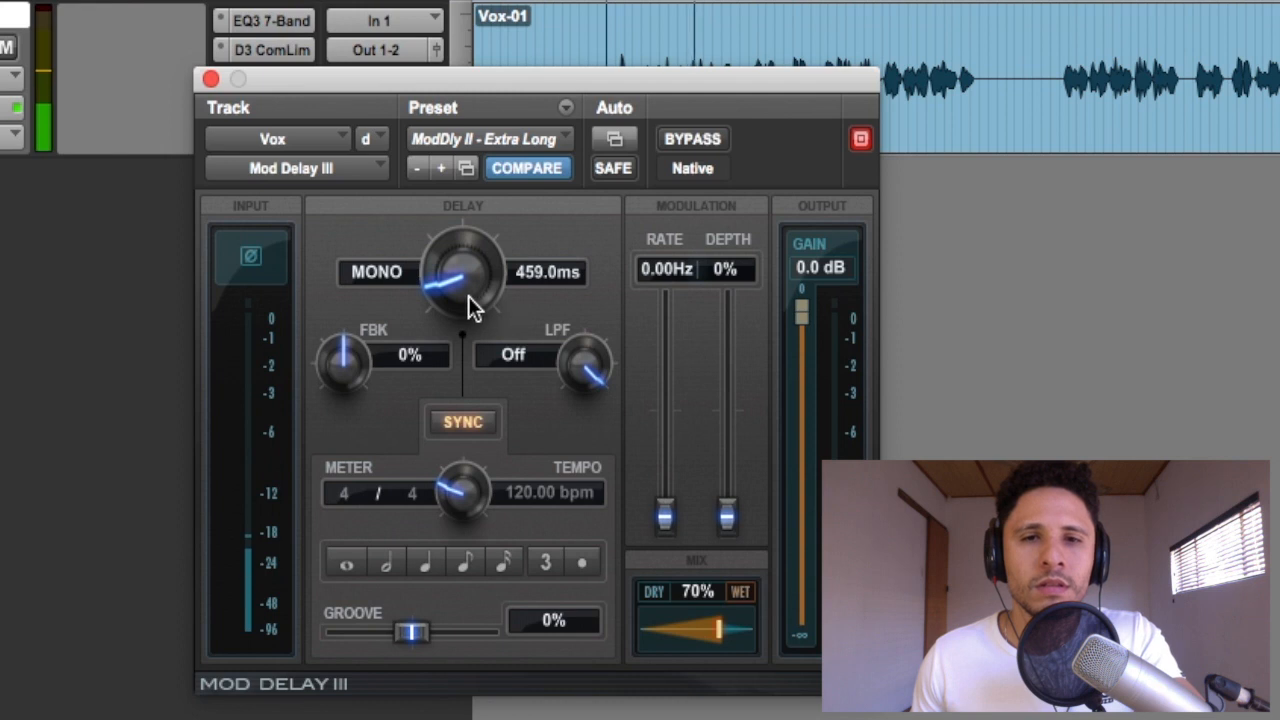
pyautogui.moveTo(470, 278); pyautogui.dragTo(471, 290)
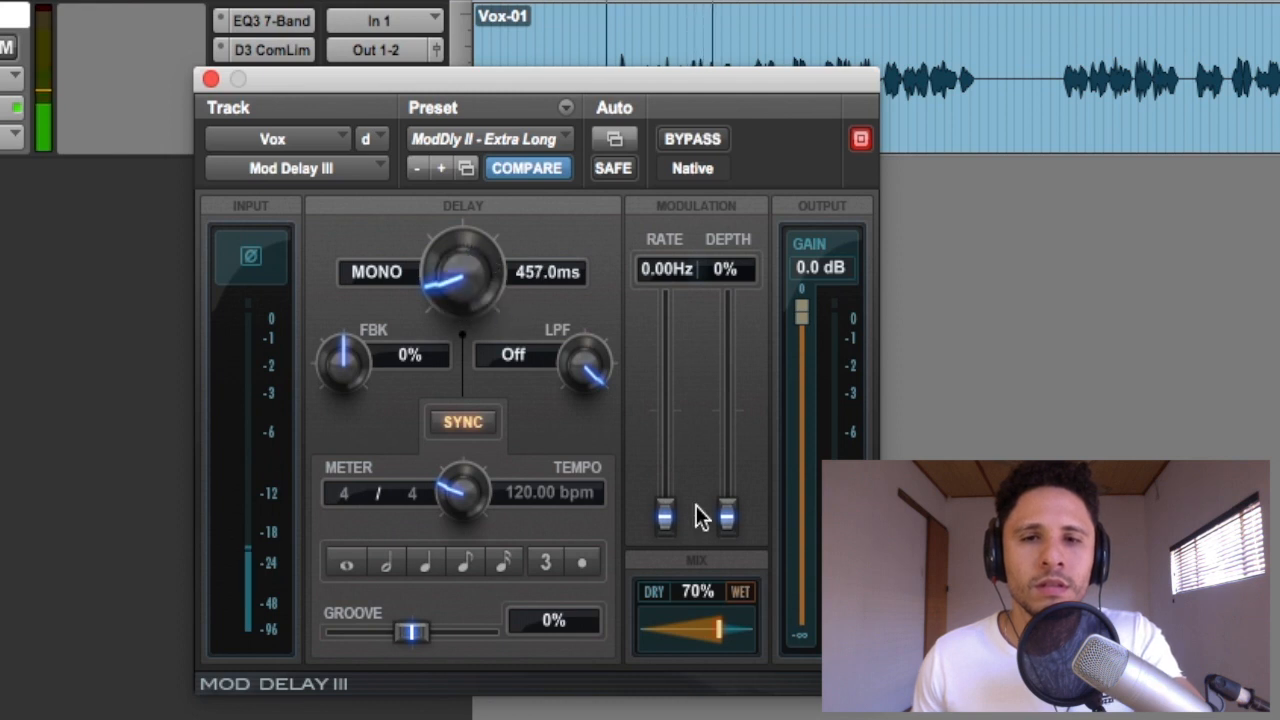
pyautogui.click(503, 562)
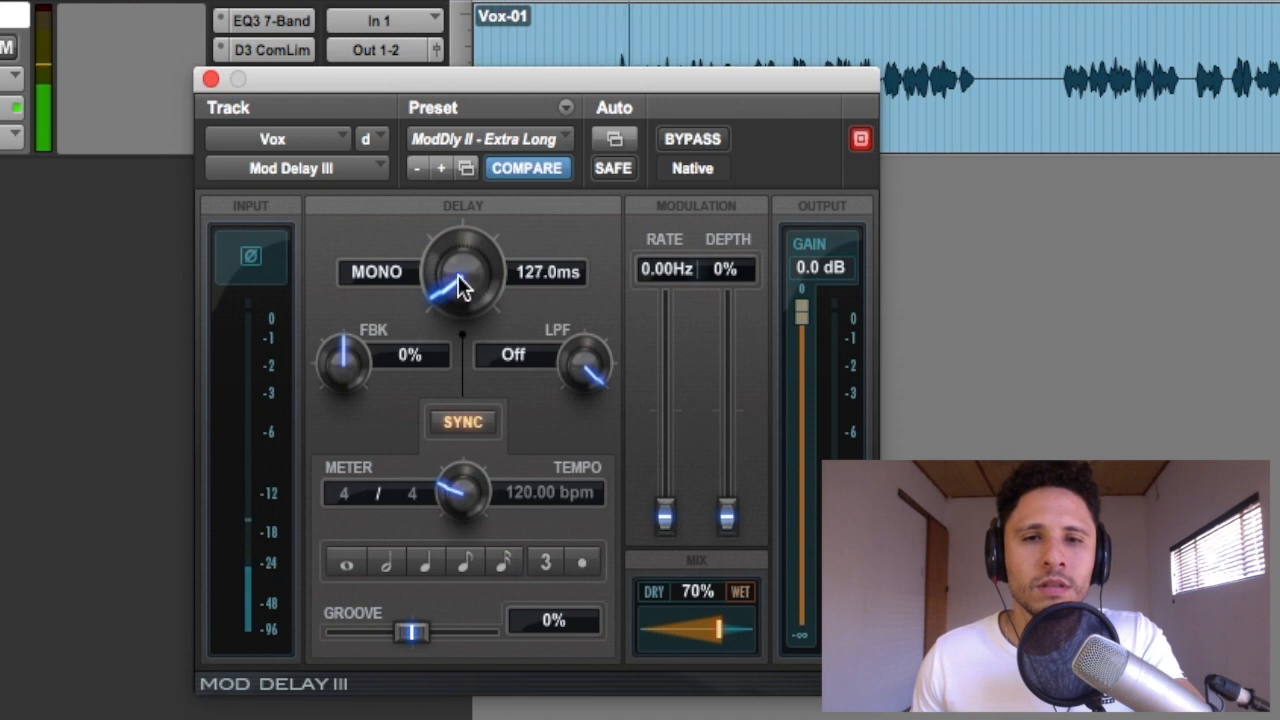
pyautogui.click(458, 279)
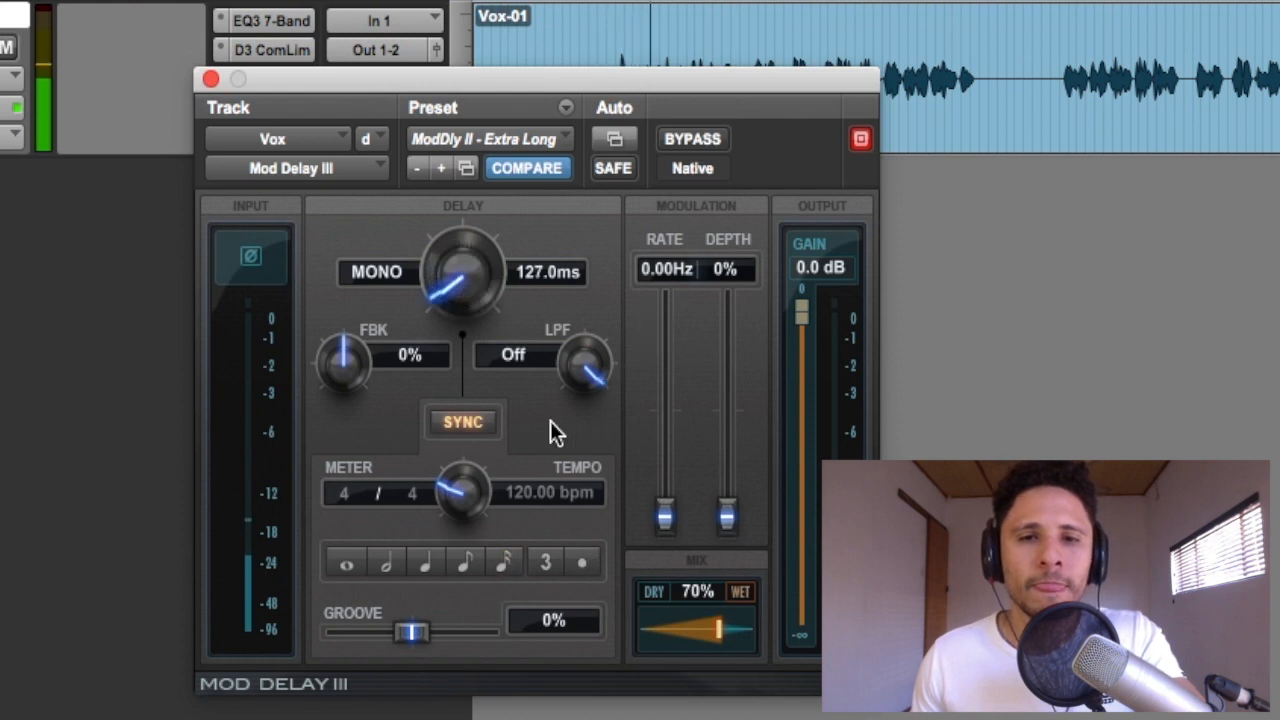
# Try a 47% groove and bring it back to 2%, set the delay mix to 50%, and stop playback
pyautogui.moveTo(427, 631); pyautogui.dragTo(464, 631)
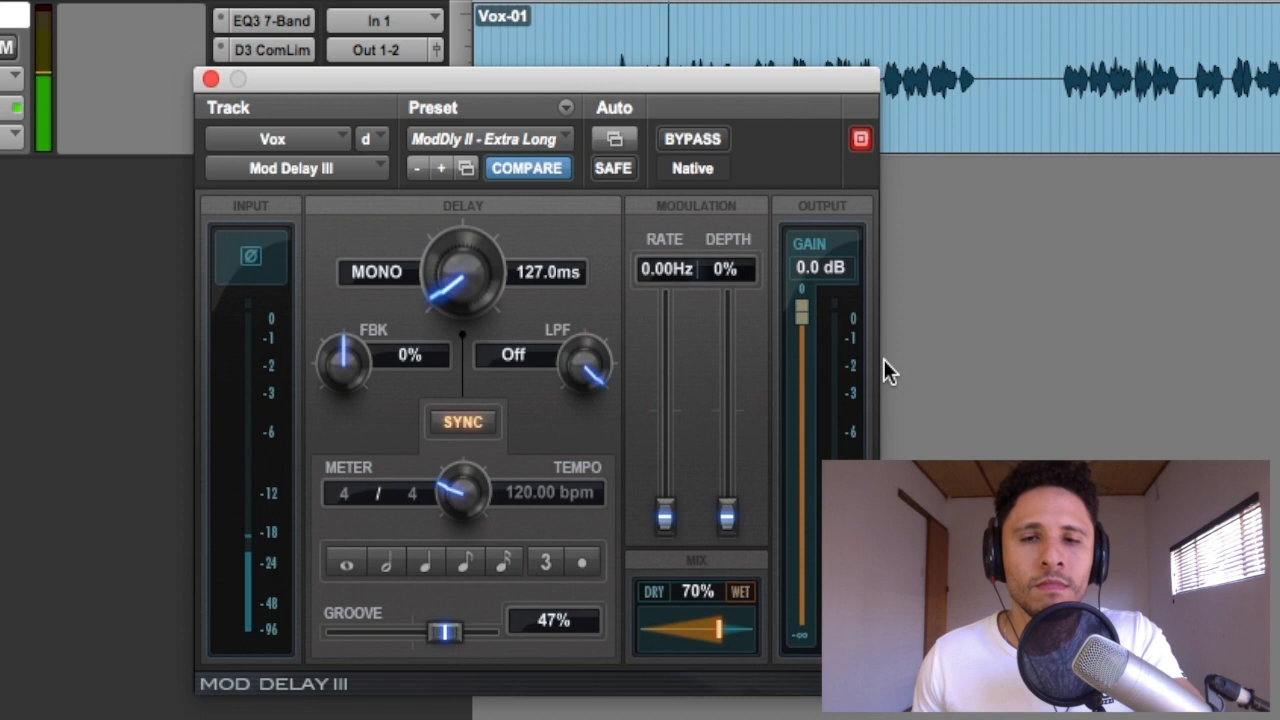
pyautogui.moveTo(445, 631); pyautogui.dragTo(410, 631)
pyautogui.moveTo(718, 628); pyautogui.dragTo(697, 683)
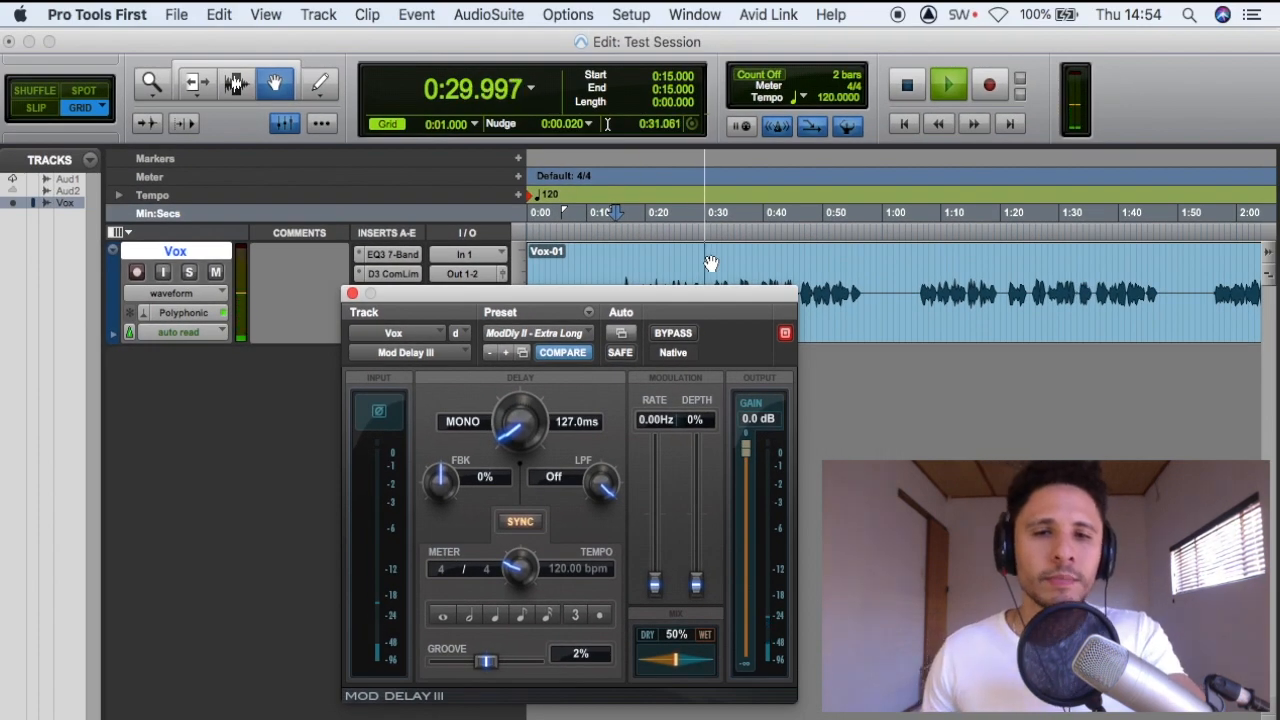
pyautogui.press('space')
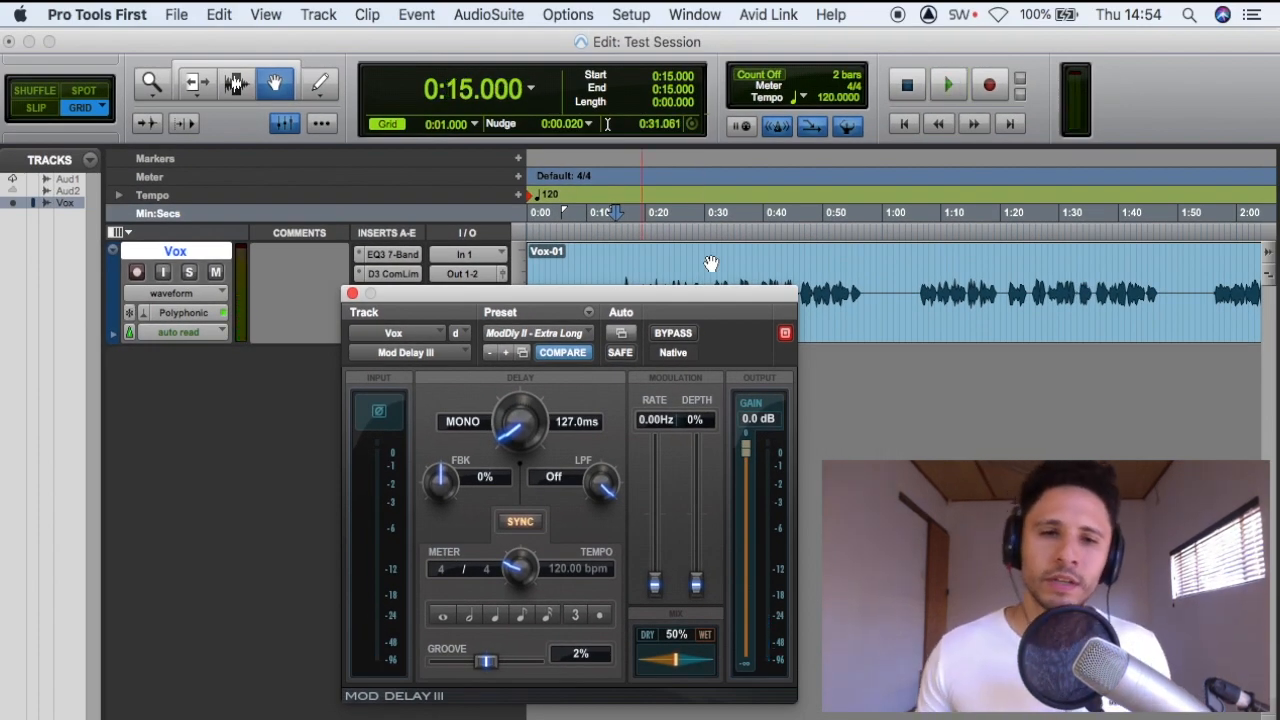
# Look through the Mod Delay III factory presets without changing the current one
pyautogui.click(592, 334)
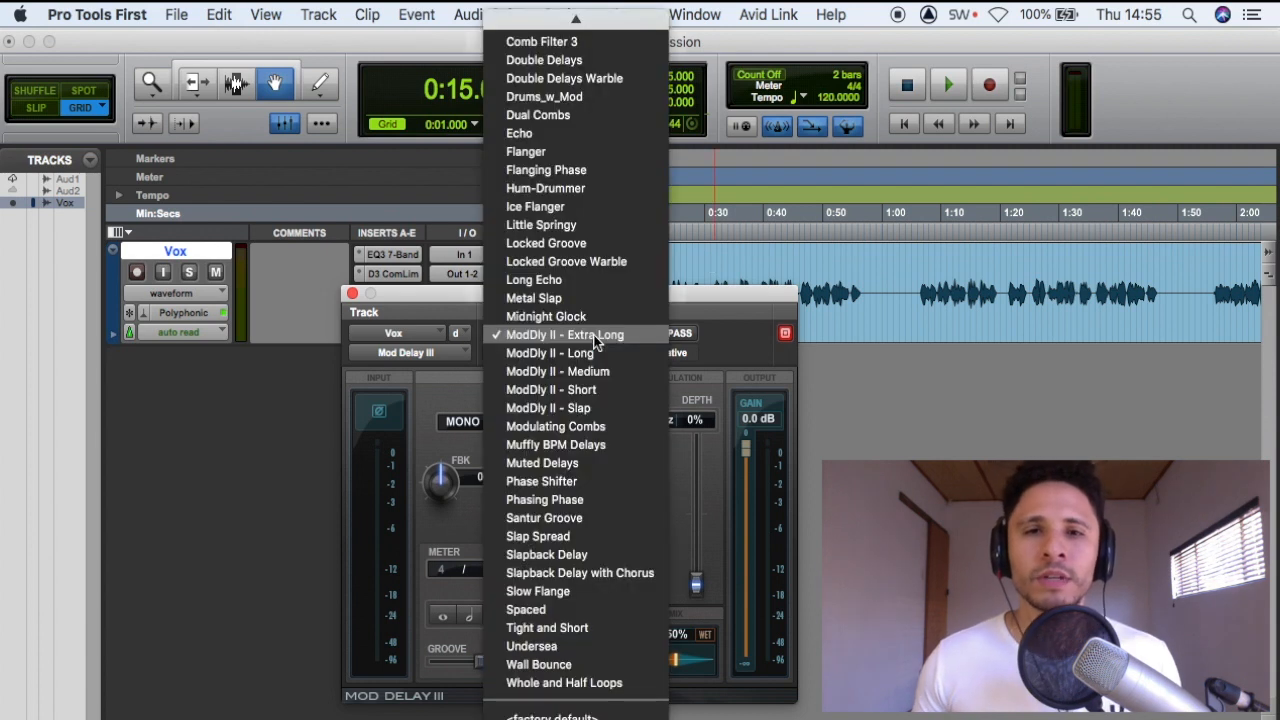
pyautogui.click(722, 325)
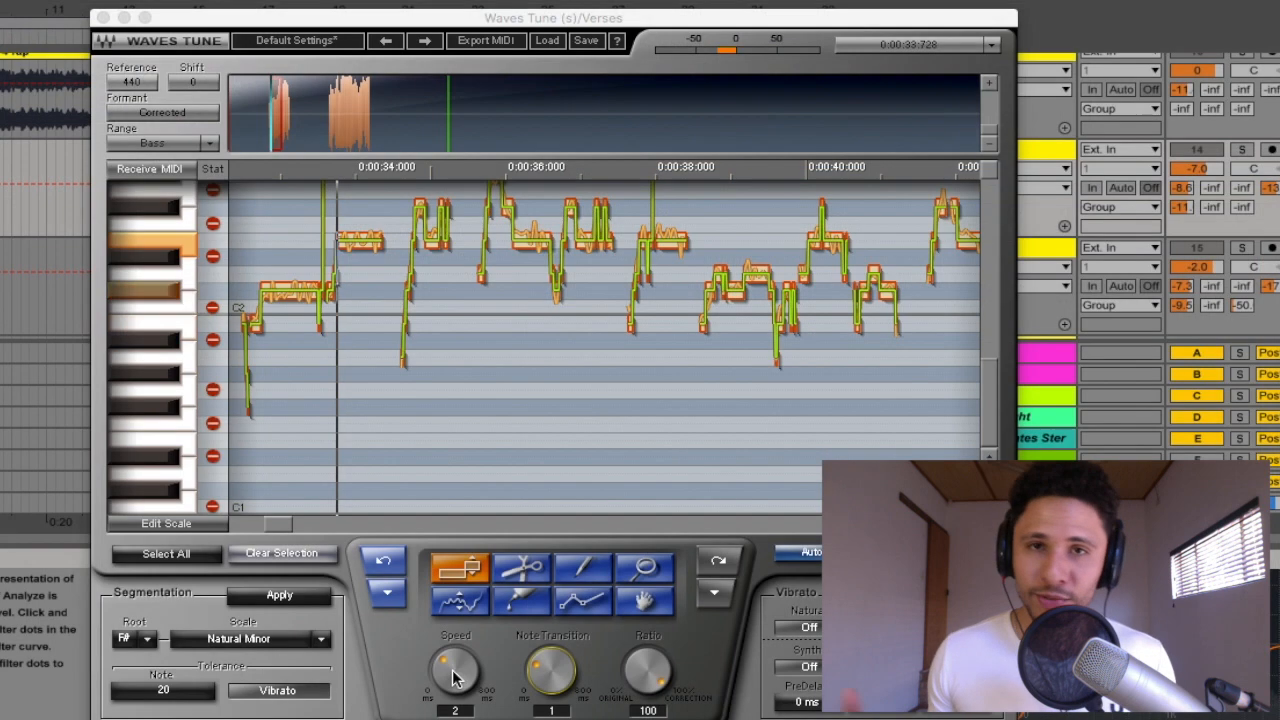
# Switch to the Waves Tune plug-in window and vary its pitch-correction Speed
pyautogui.click(454, 672)
pyautogui.moveTo(454, 672); pyautogui.dragTo(556, 683)
pyautogui.moveTo(456, 686); pyautogui.dragTo(355, 686)
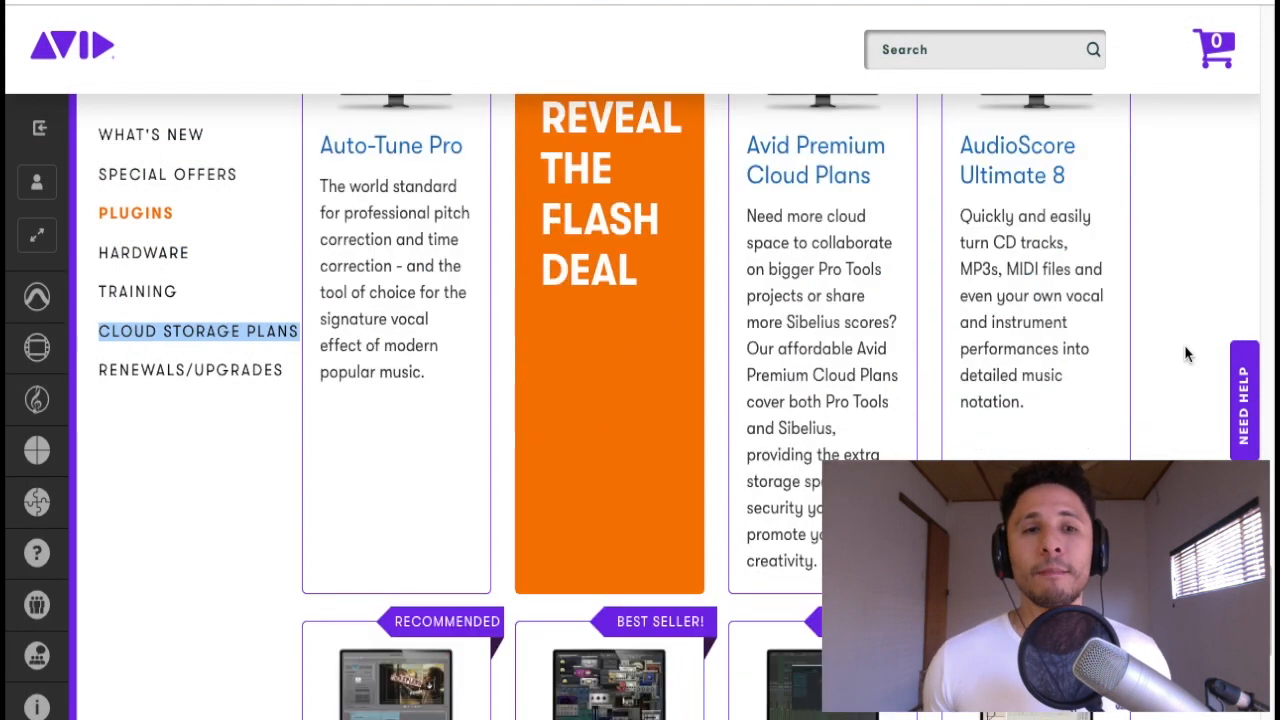
# Switch to the Avid online store and look through its recommended plug-ins and bundles
pyautogui.scroll(-3, 1186, 354)
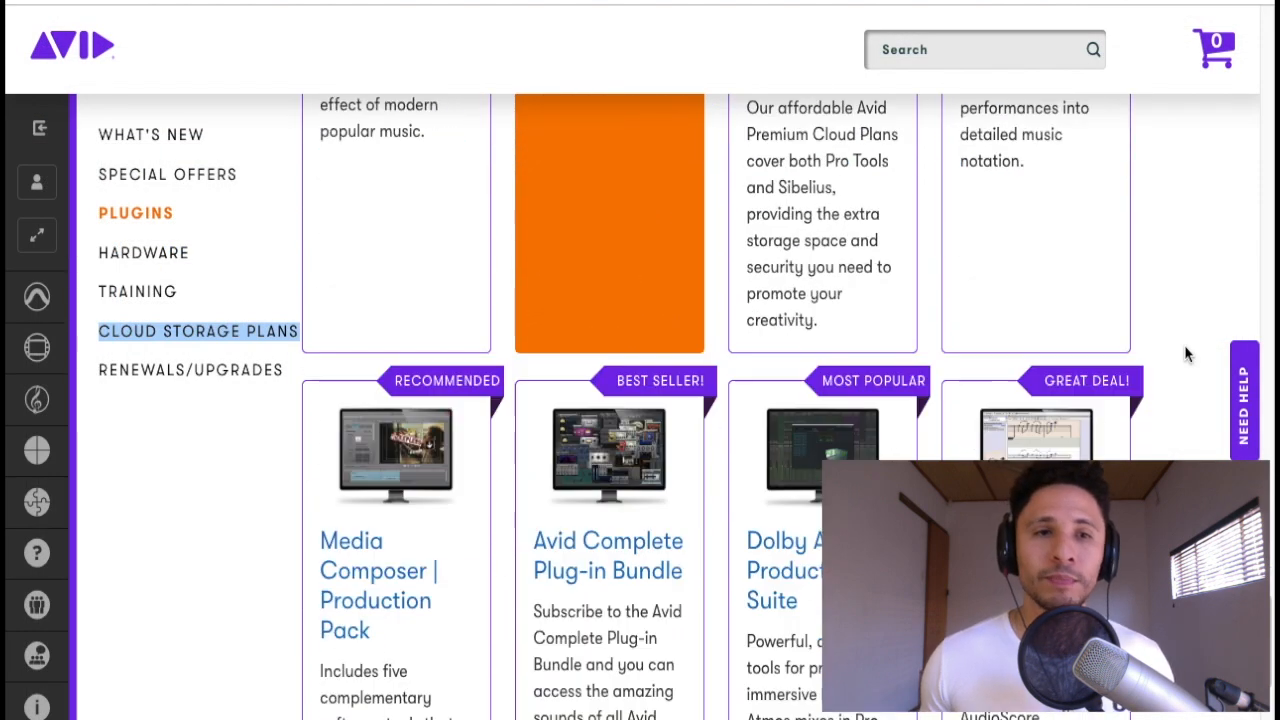
pyautogui.scroll(-2, 1186, 354)
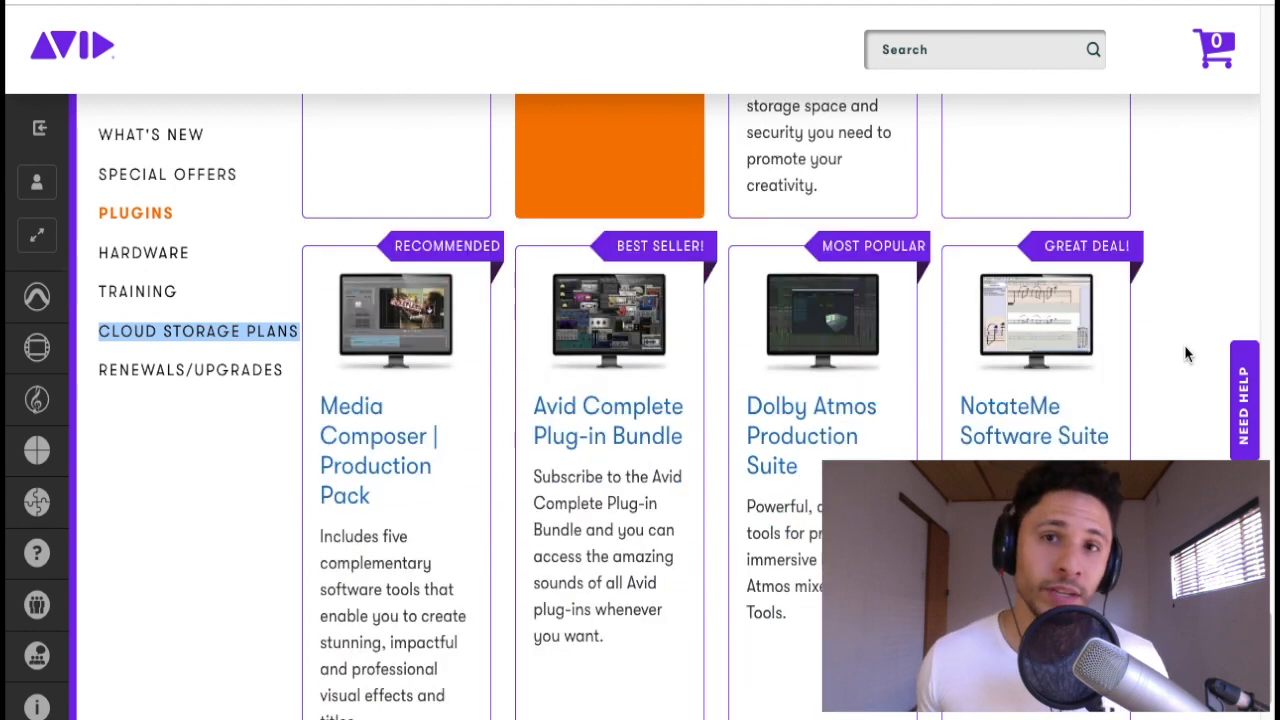
pyautogui.scroll(-7, 1186, 354)
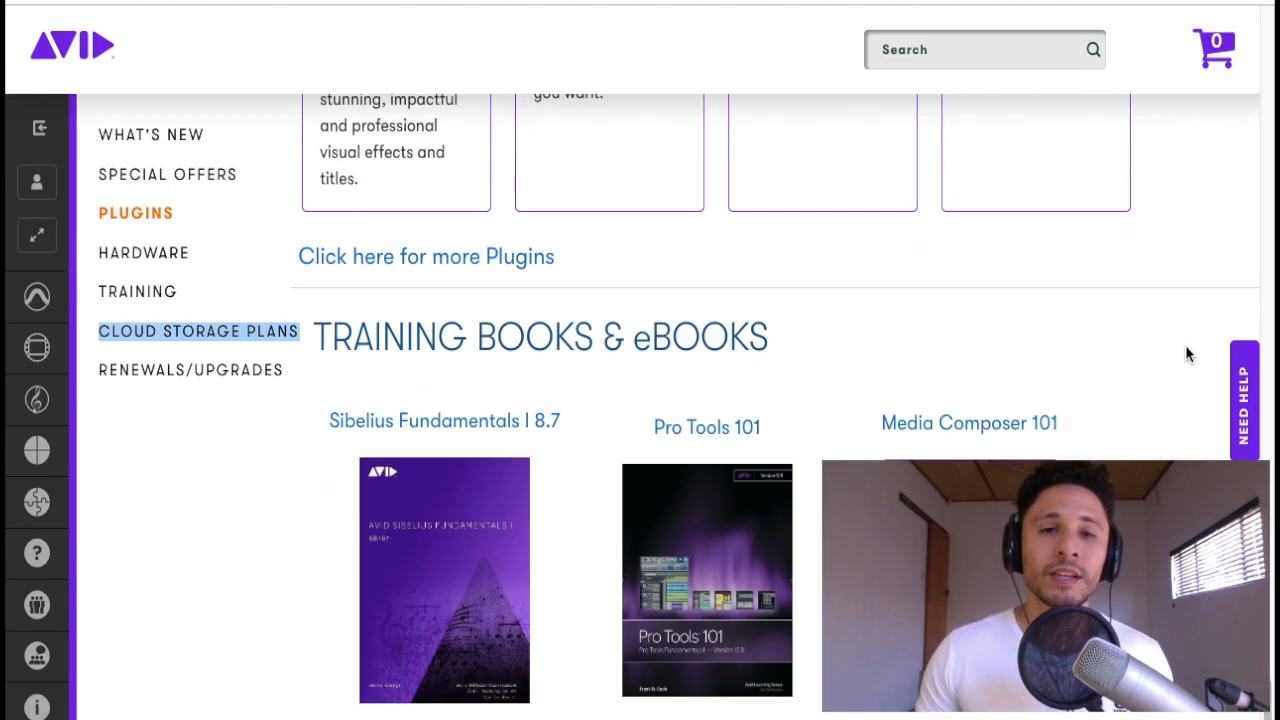
pyautogui.scroll(10, 1186, 354)
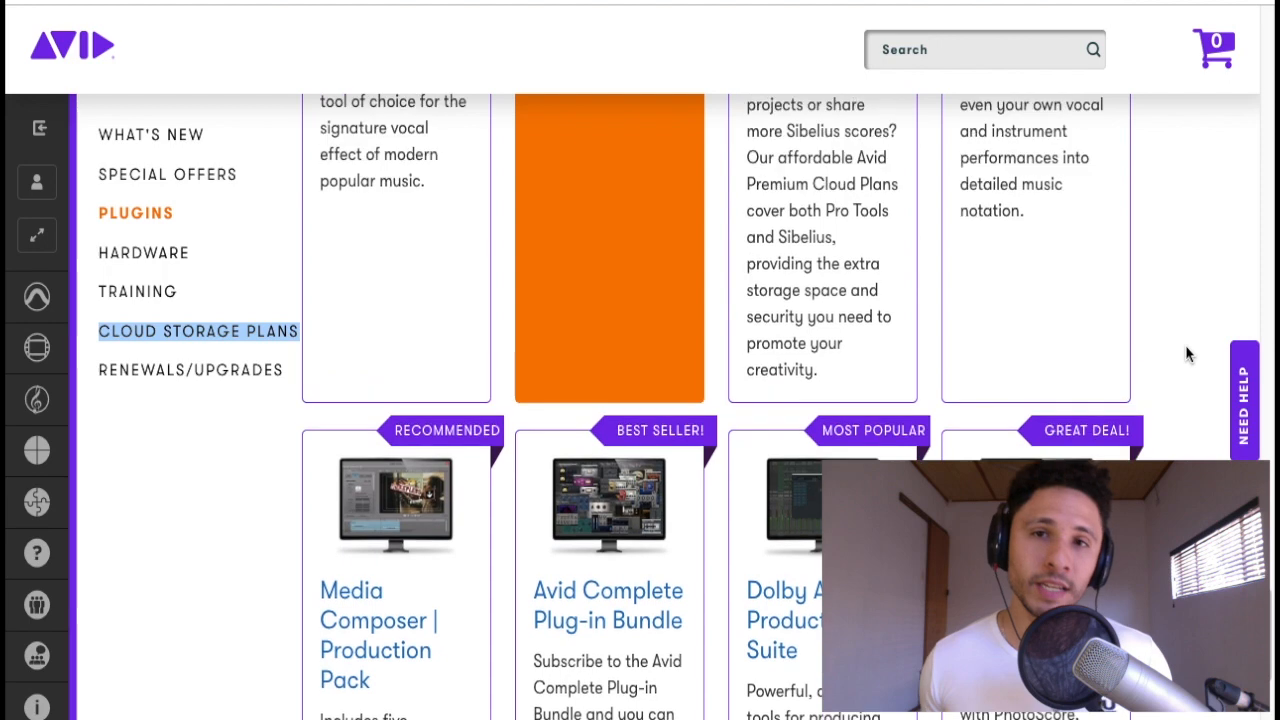
pyautogui.scroll(10, 1188, 356)
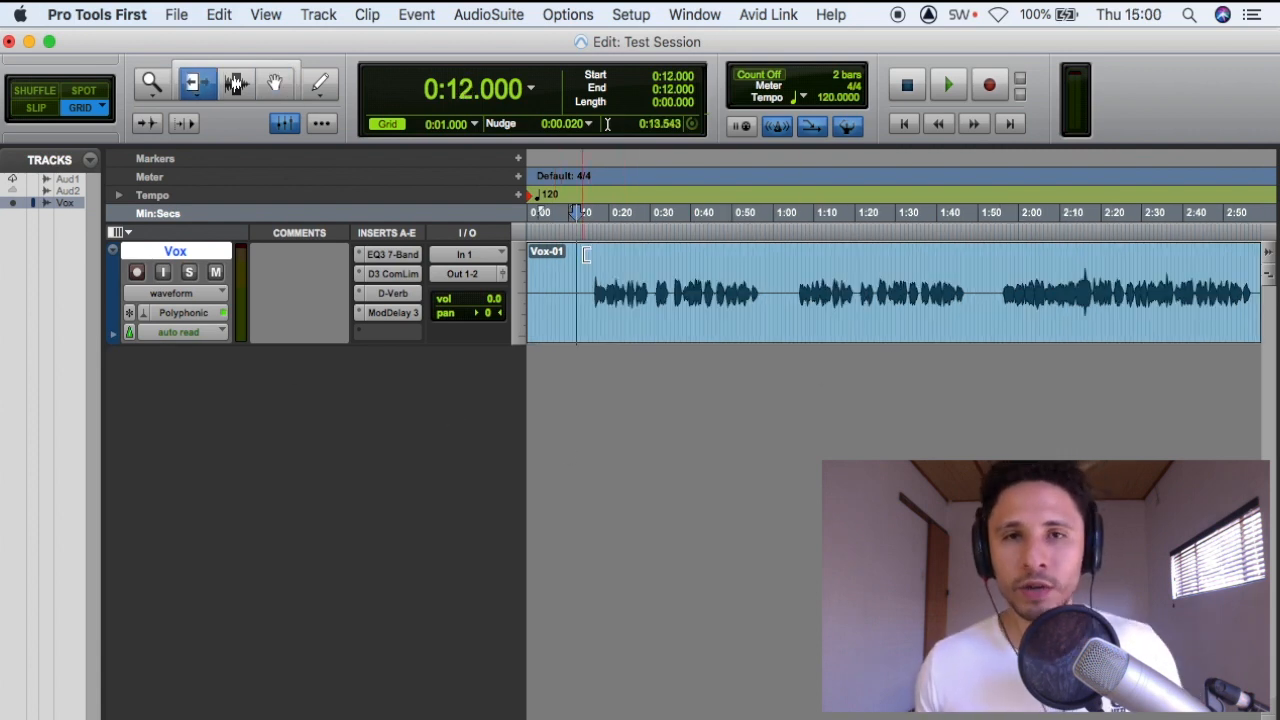
# Choose the Zoomer tool and zoom in on the opening section of the Vox-01 clip
pyautogui.rightClick(574, 262)
pyautogui.moveTo(614, 281)
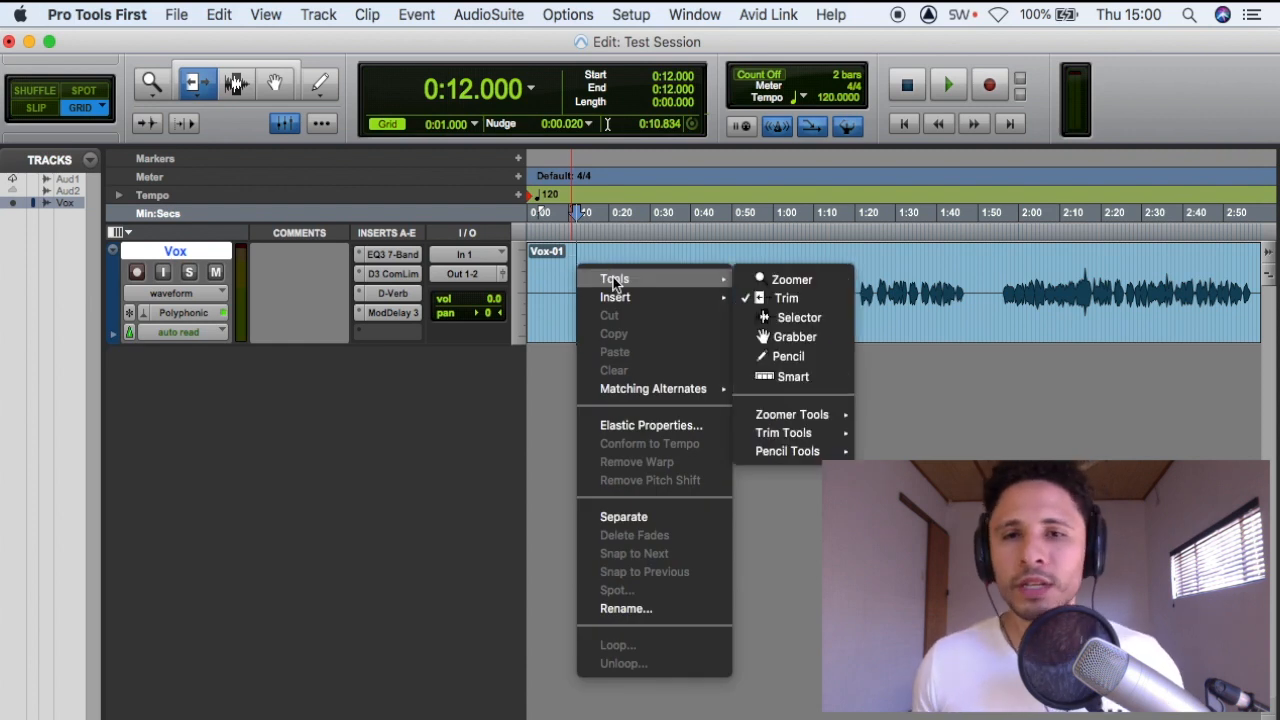
pyautogui.click(767, 280)
pyautogui.click(617, 282)
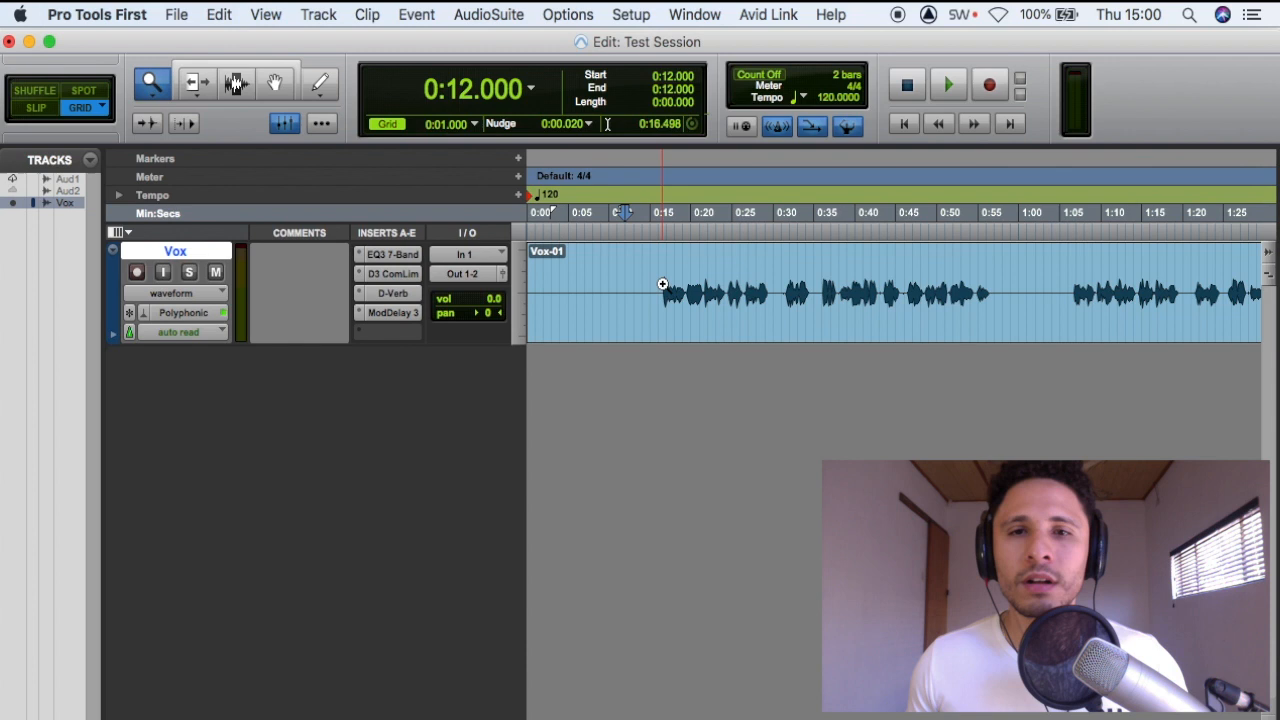
pyautogui.click(663, 284)
# Use the Trim tool to trim the start of the Vox-01 clip to 0:09
pyautogui.rightClick(766, 288)
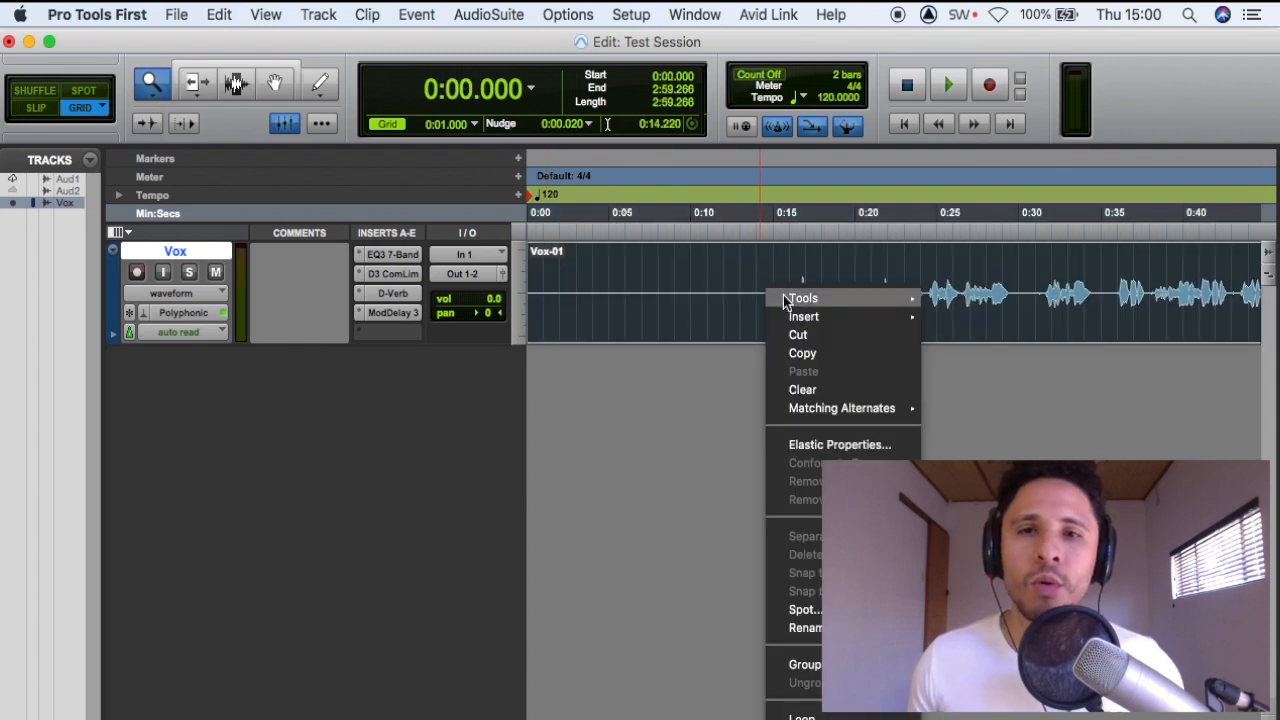
pyautogui.moveTo(800, 298)
pyautogui.click(955, 317)
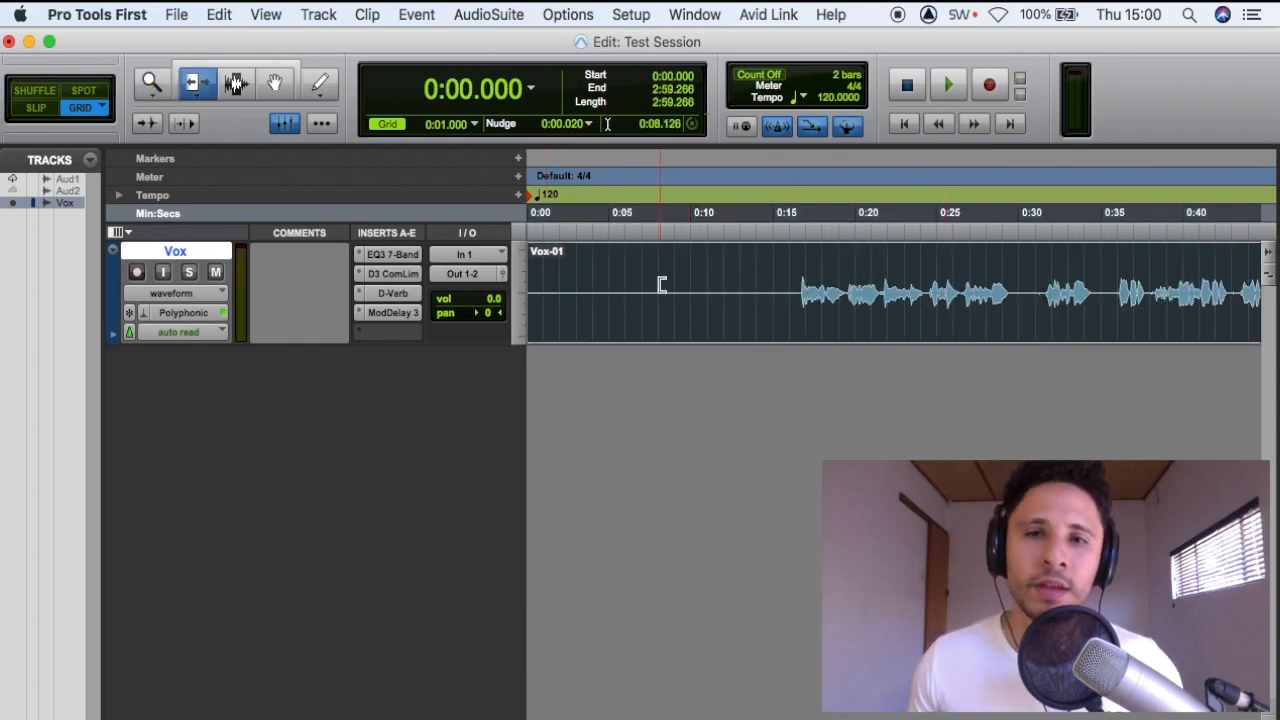
pyautogui.click(660, 286)
pyautogui.click(676, 282)
# Draw a volume automation bump on the Vox track from about 0:09 to 0:12 with the Pencil tool, and collapse the automation lane
pyautogui.rightClick(736, 285)
pyautogui.moveTo(823, 297)
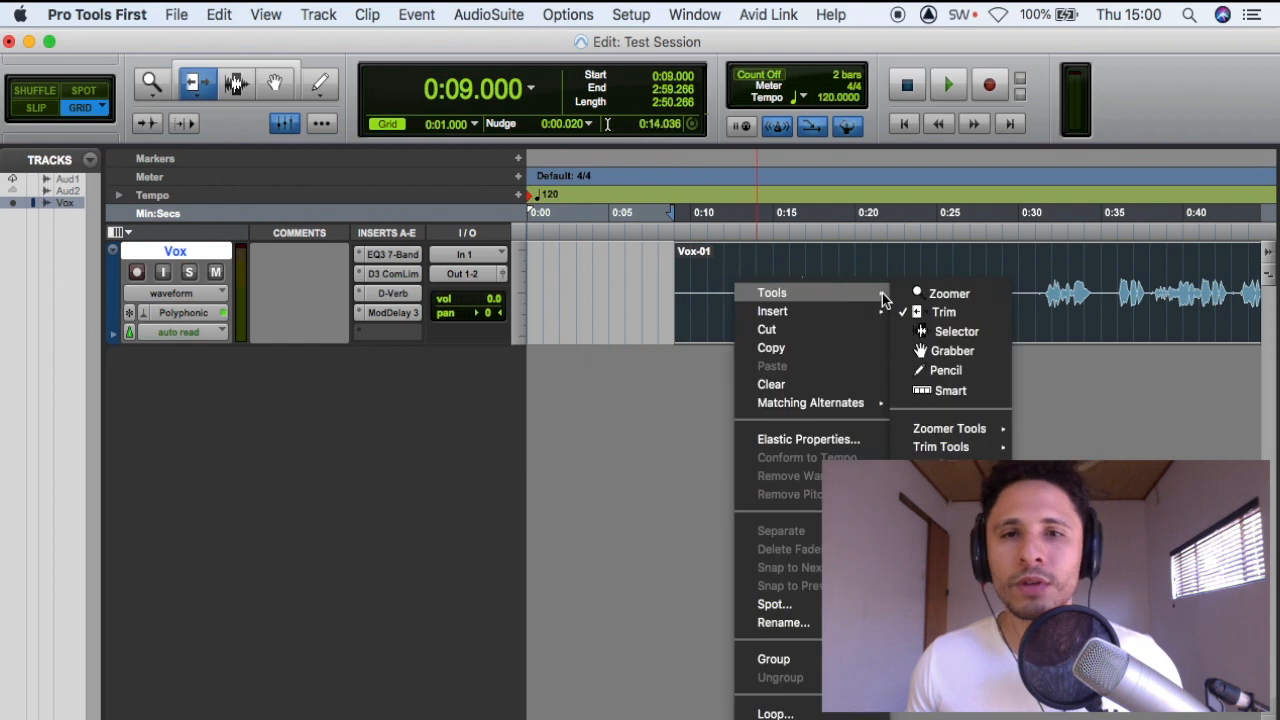
pyautogui.click(957, 372)
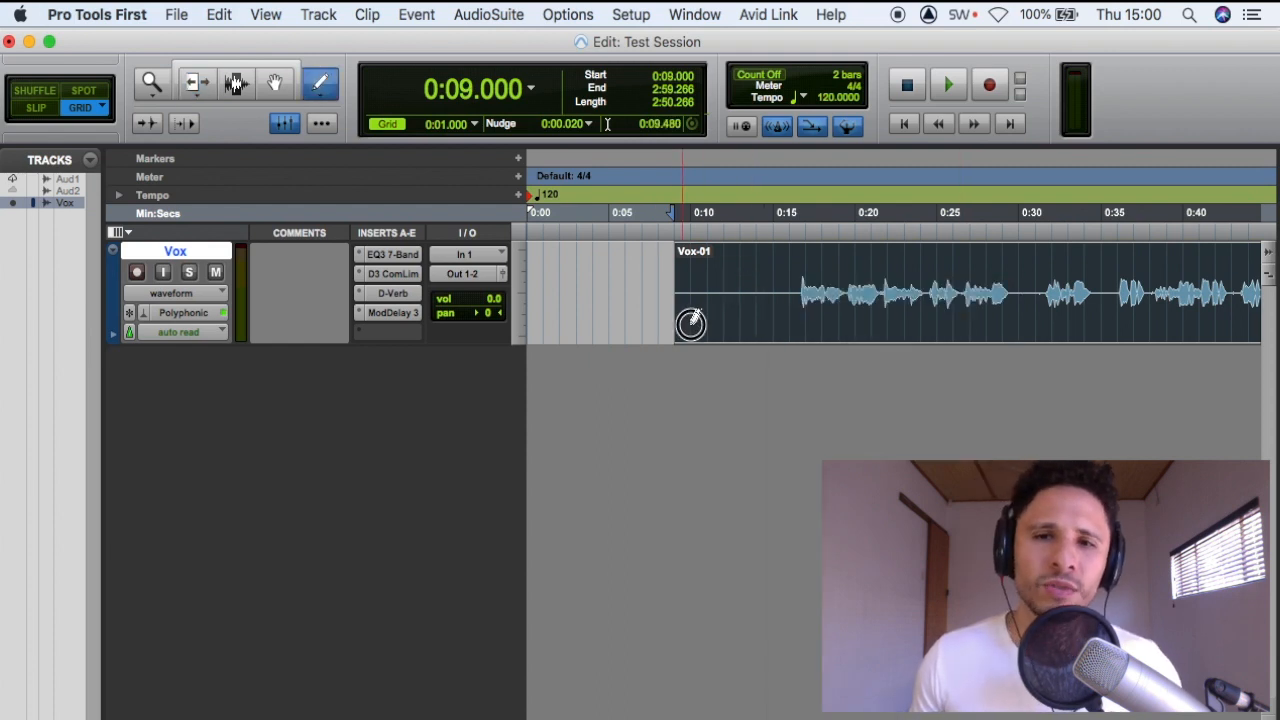
pyautogui.click(112, 333)
pyautogui.moveTo(690, 353)
pyautogui.mouseDown()
pyautogui.moveTo(729, 357)
pyautogui.moveTo(697, 363)
pyautogui.moveTo(724, 366)
pyautogui.mouseUp()
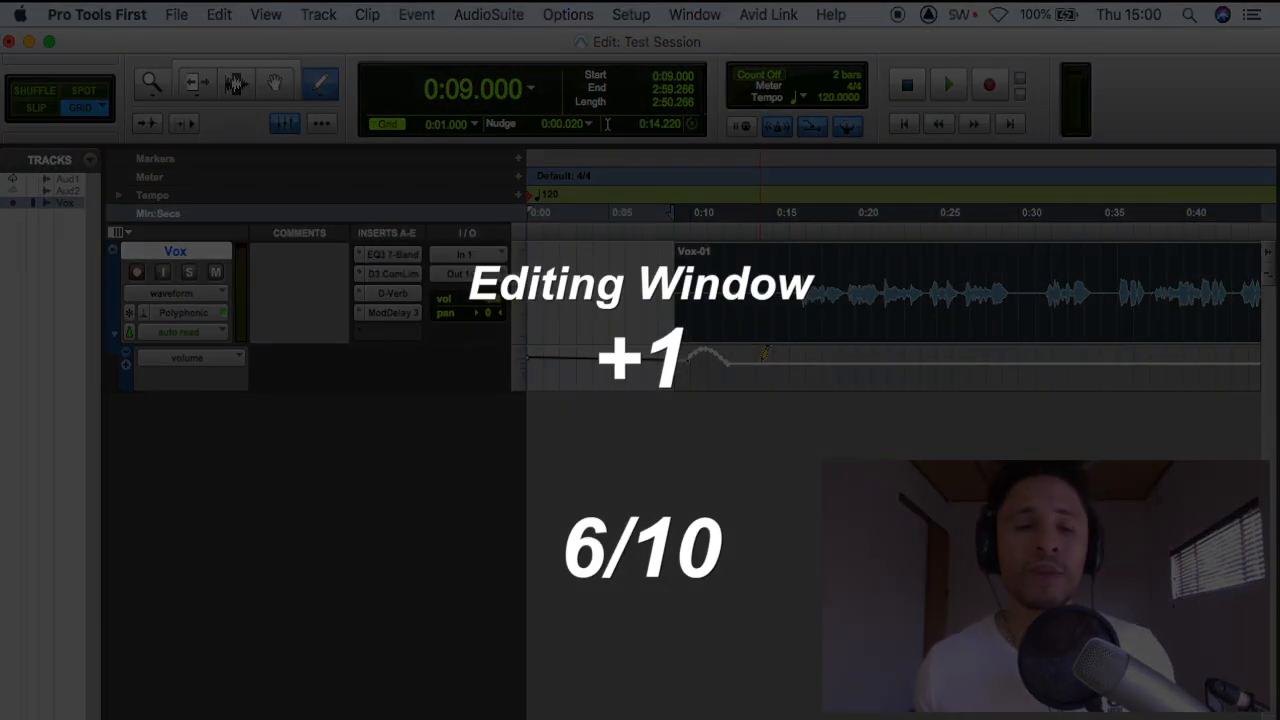
pyautogui.click(114, 334)
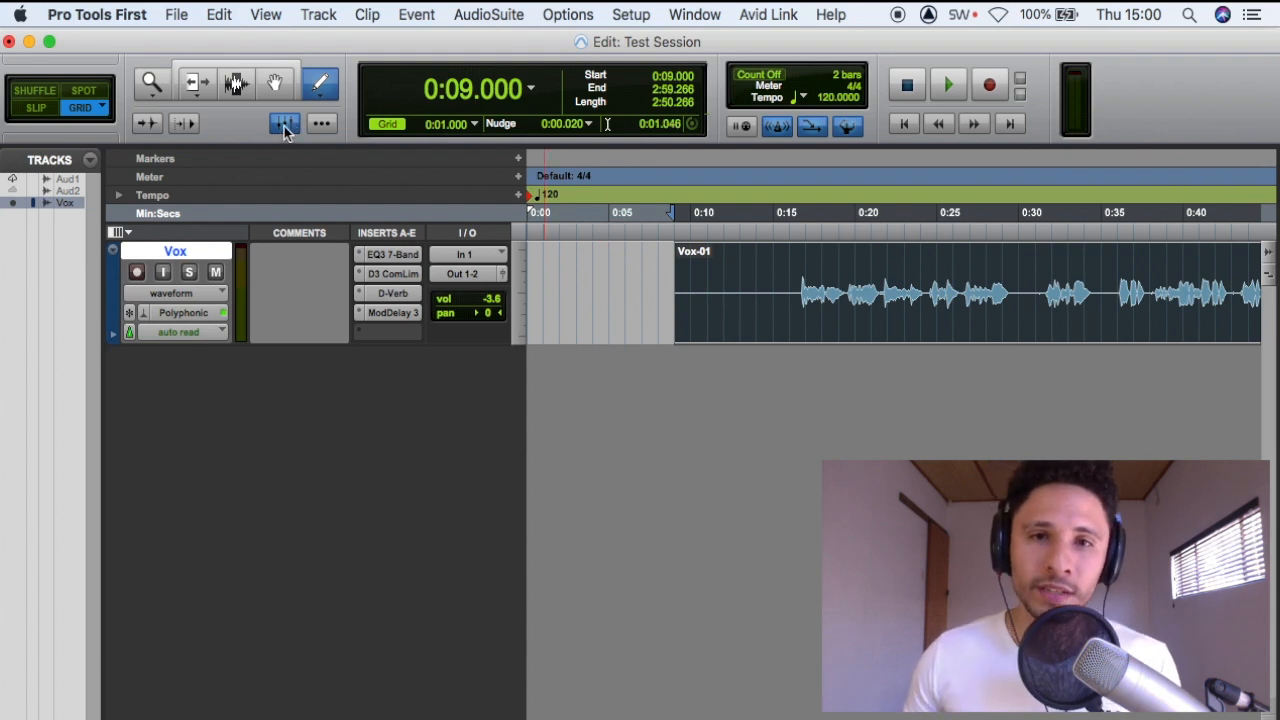
# Examine the Vox channel strip in the Mix window and return to the Edit window
pyautogui.press('super+equal')
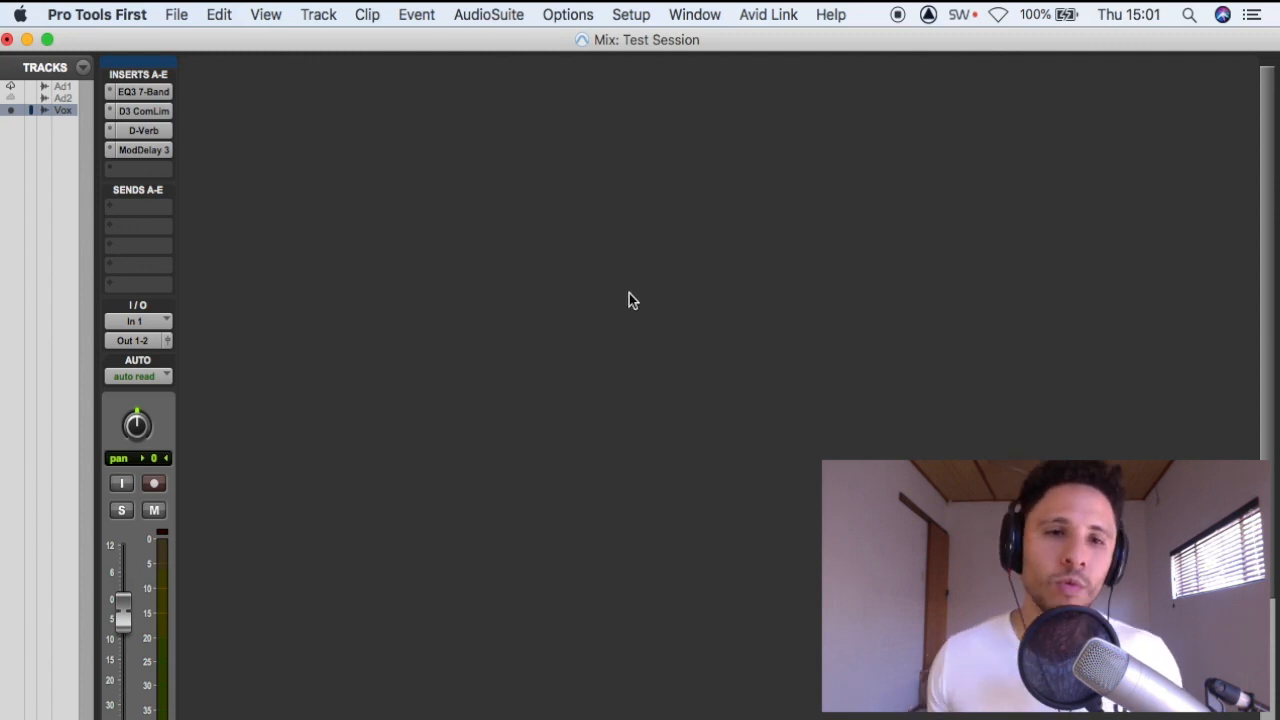
pyautogui.press('super+equal')
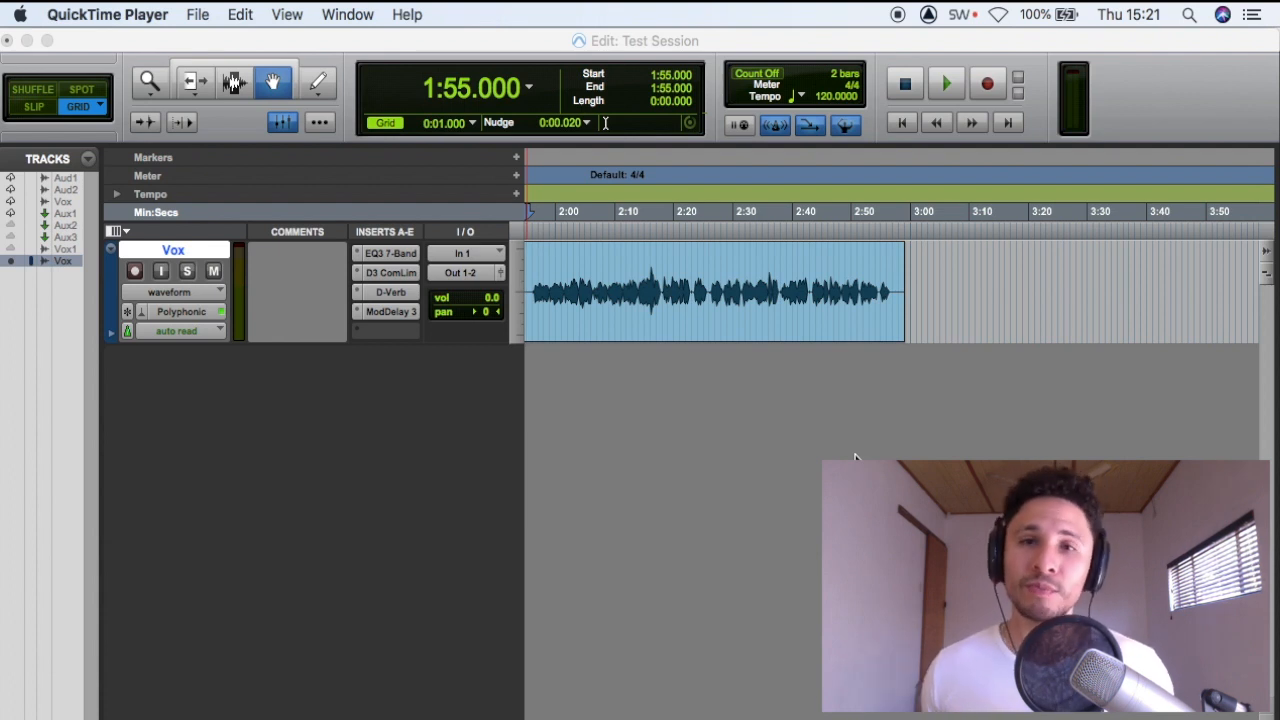
# Create a new Aux Input track named "reverb" below the Vox track
pyautogui.click(855, 458)
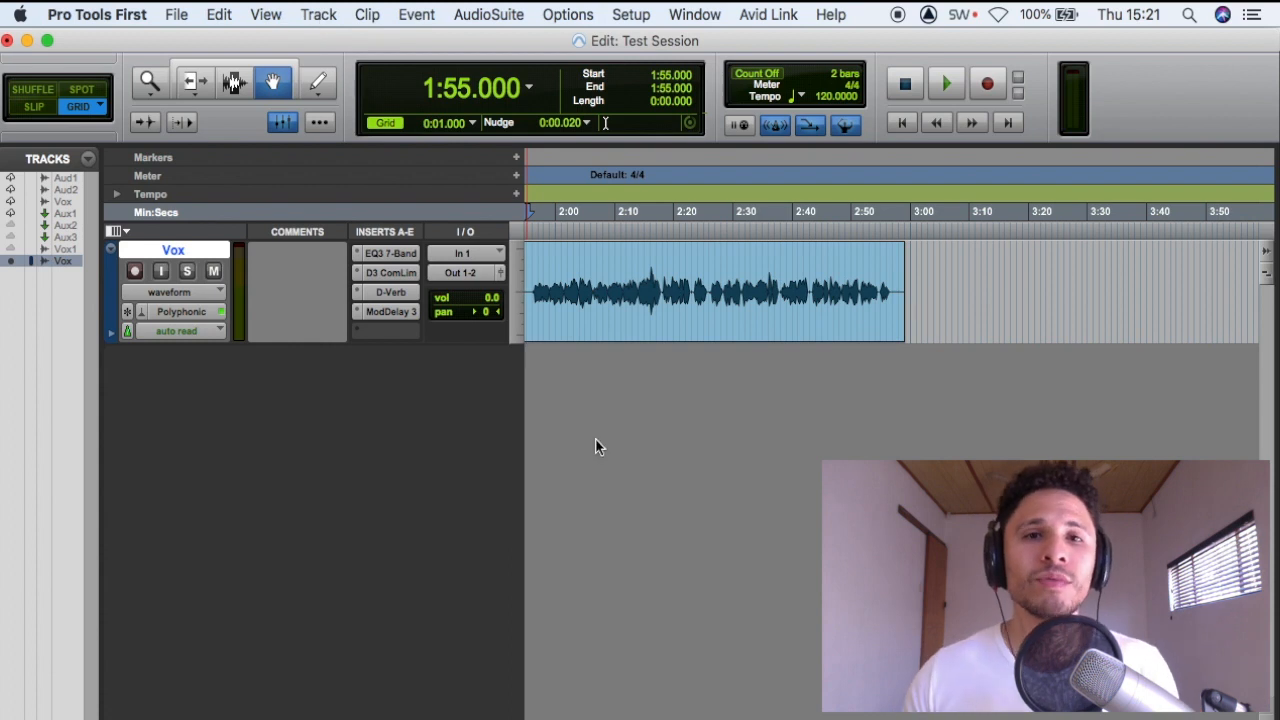
pyautogui.click(322, 14)
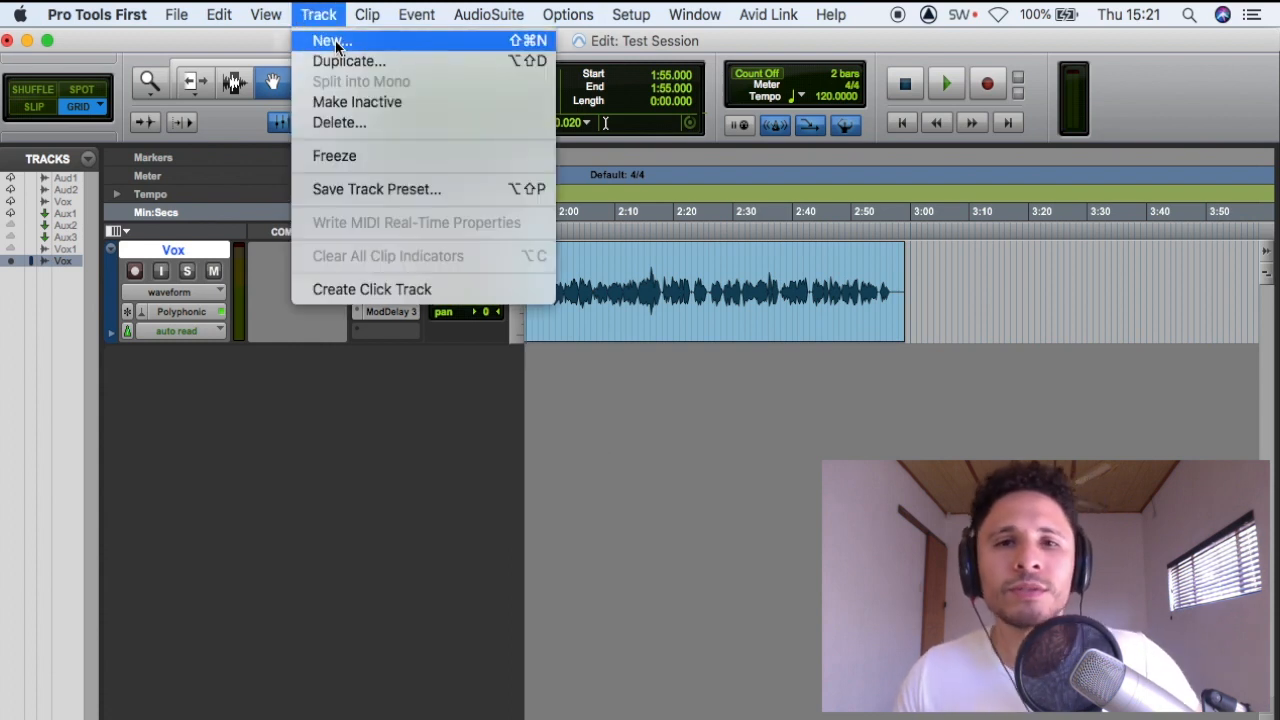
pyautogui.click(337, 44)
pyautogui.click(605, 300)
pyautogui.click(584, 319)
pyautogui.doubleClick(757, 296)
pyautogui.write('reverb')
pyautogui.press('Return')
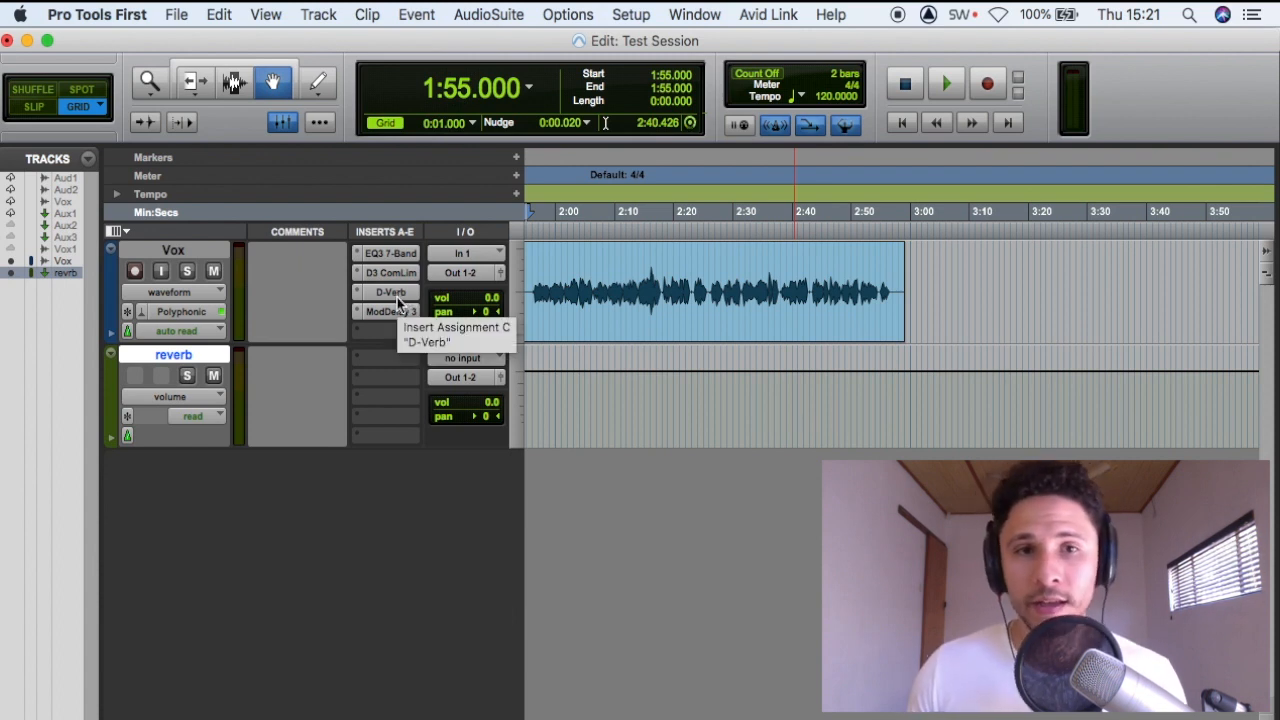
# Move the D-Verb insert from the Vox track to the reverb track and set the reverb track's input to Bus 1 (Mono)
pyautogui.click(355, 311)
pyautogui.moveTo(355, 311); pyautogui.dragTo(380, 362)
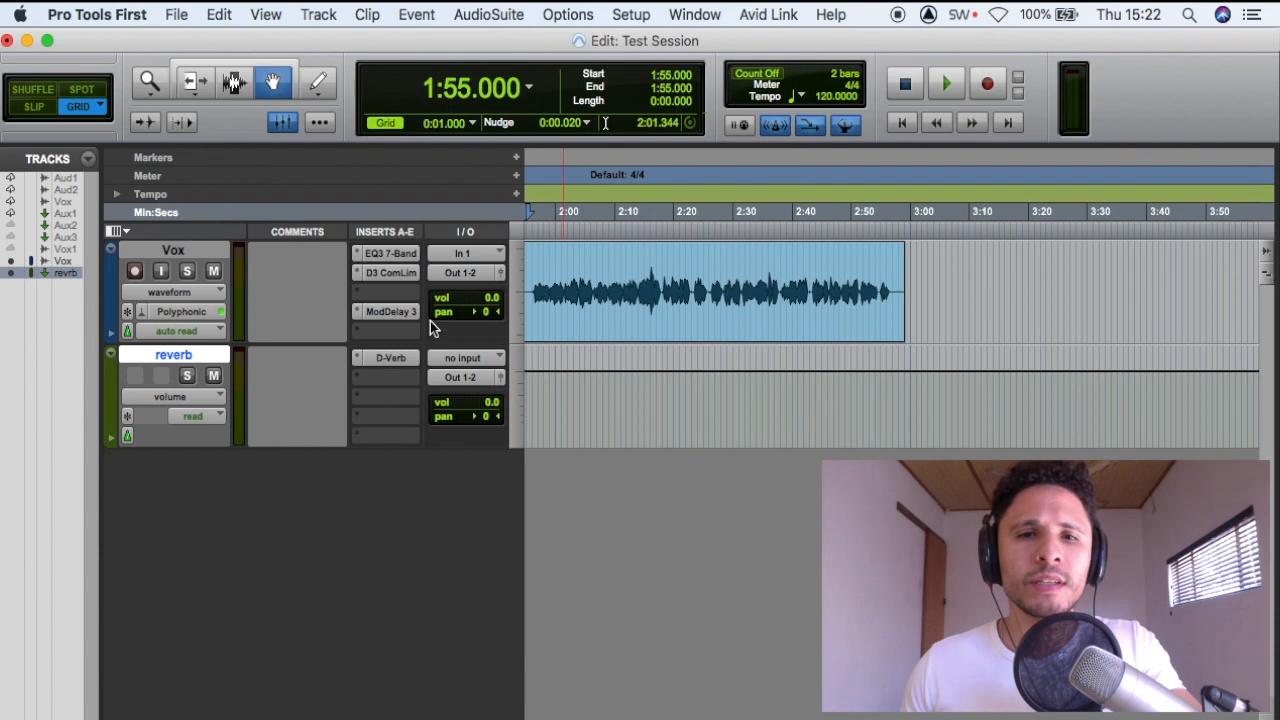
pyautogui.click(474, 357)
pyautogui.moveTo(477, 378)
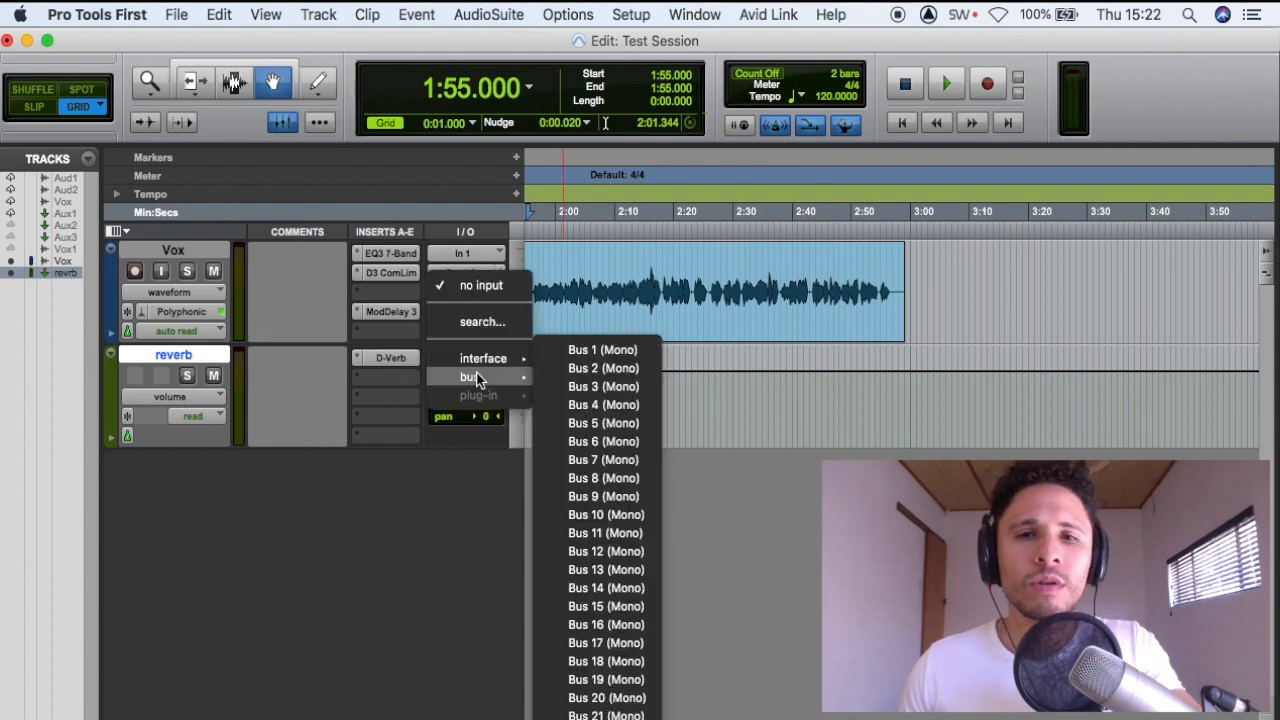
pyautogui.click(586, 352)
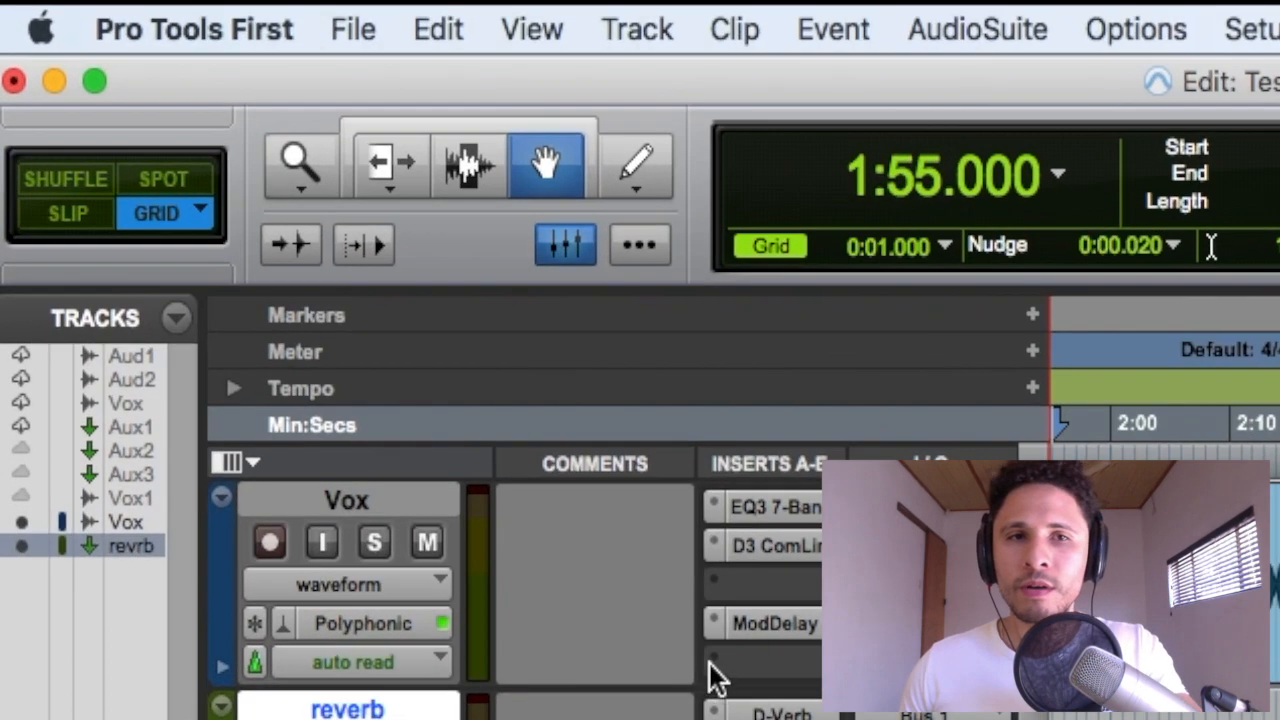
# In the Mix window, add a Bus 1 (Mono) send to the Vox track and raise its send level
pyautogui.click(566, 248)
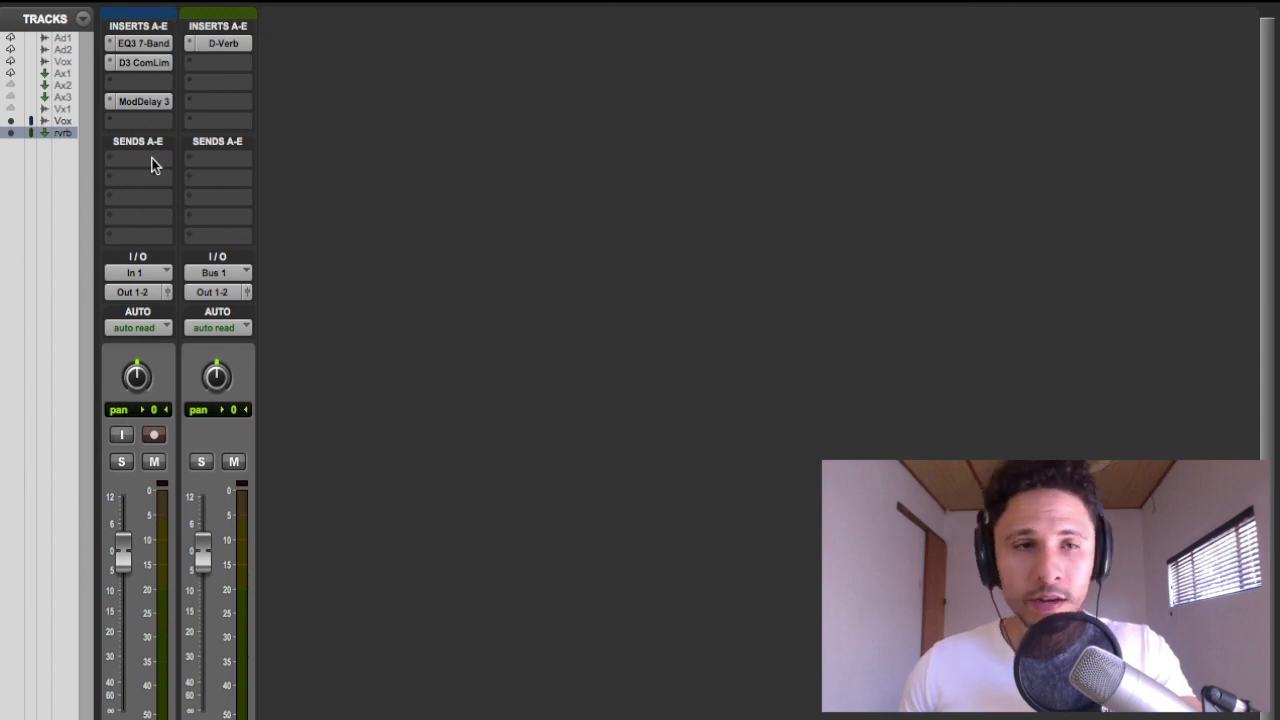
pyautogui.click(152, 165)
pyautogui.moveTo(166, 177)
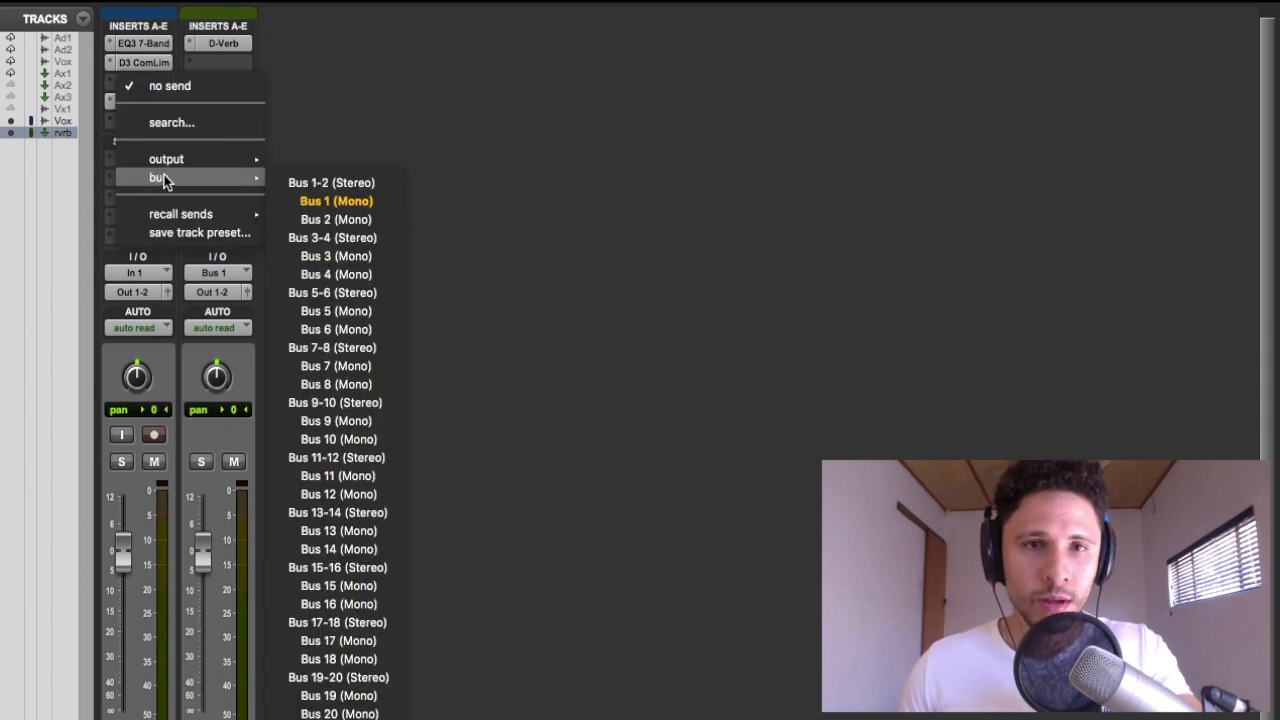
pyautogui.click(313, 201)
pyautogui.moveTo(389, 251); pyautogui.dragTo(455, 219)
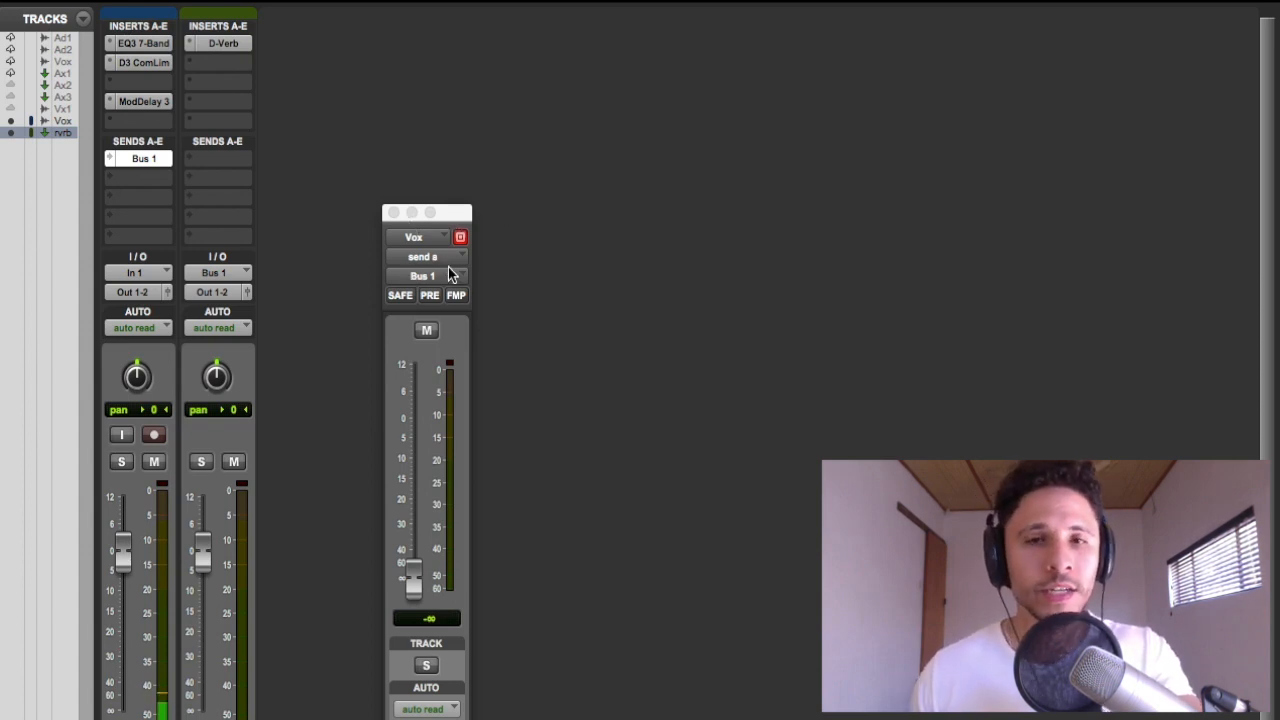
pyautogui.moveTo(413, 577); pyautogui.dragTo(413, 490)
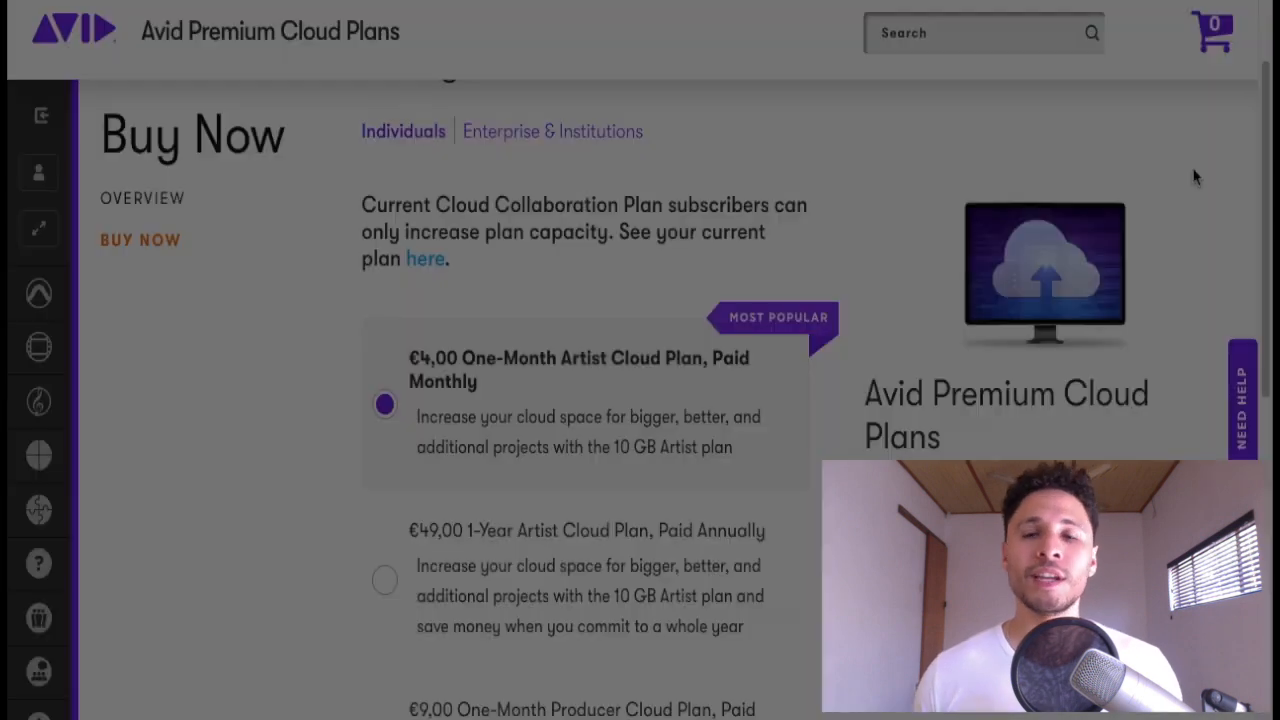
# Examine the prices and storage sizes of the Artist, Producer and Studio plans on the Avid Premium Cloud Plans page
pyautogui.scroll(-2, 1193, 177)
pyautogui.scroll(-3, 1193, 177)
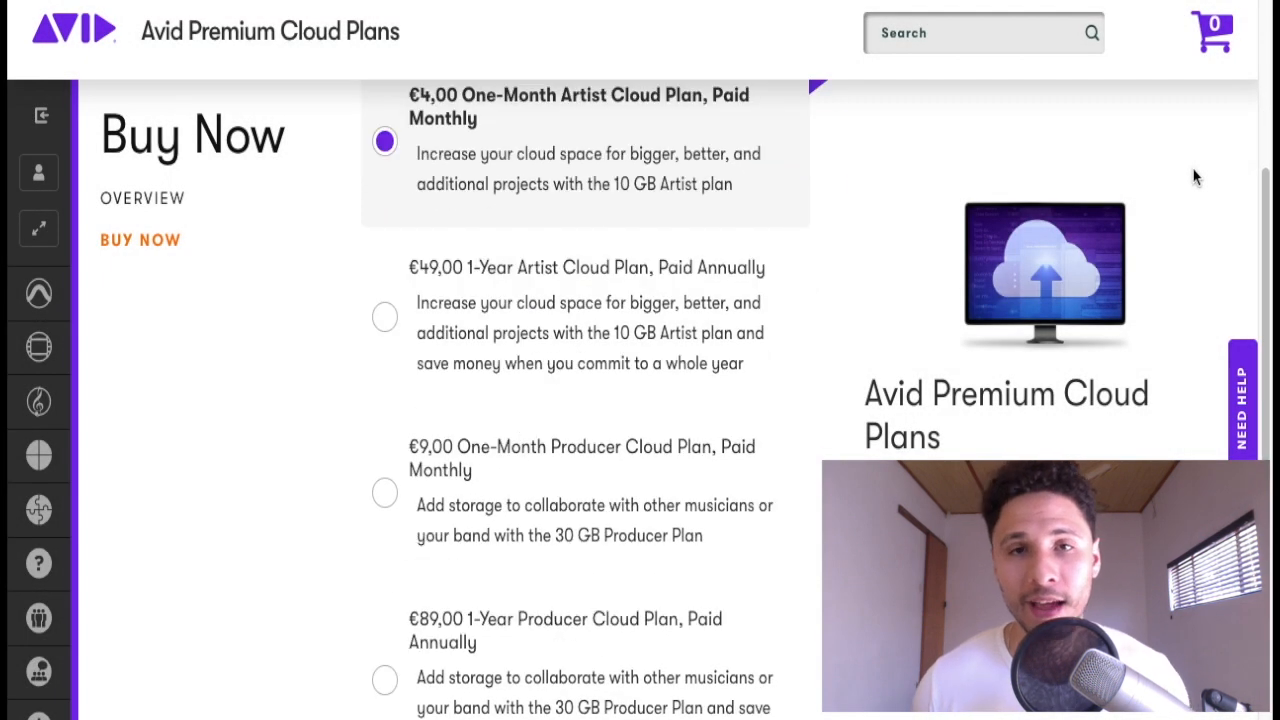
pyautogui.scroll(-5, 1193, 177)
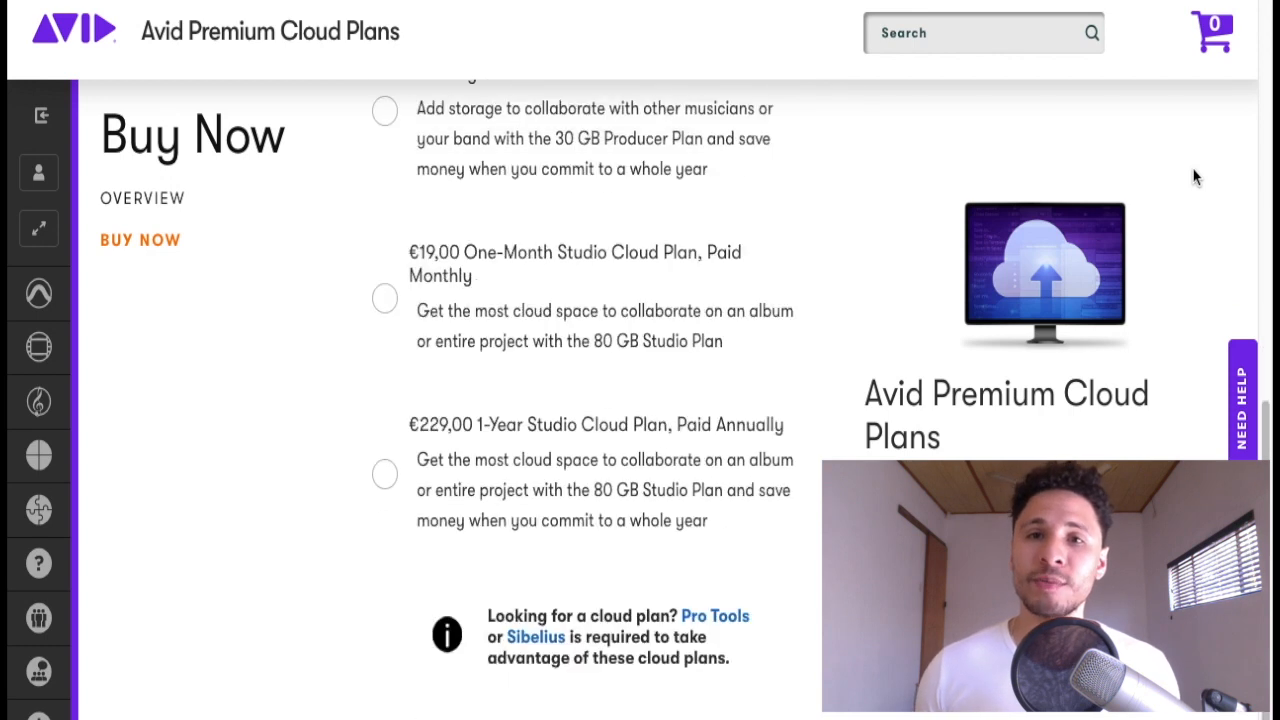
pyautogui.scroll(-1, 1193, 177)
pyautogui.scroll(3, 1192, 178)
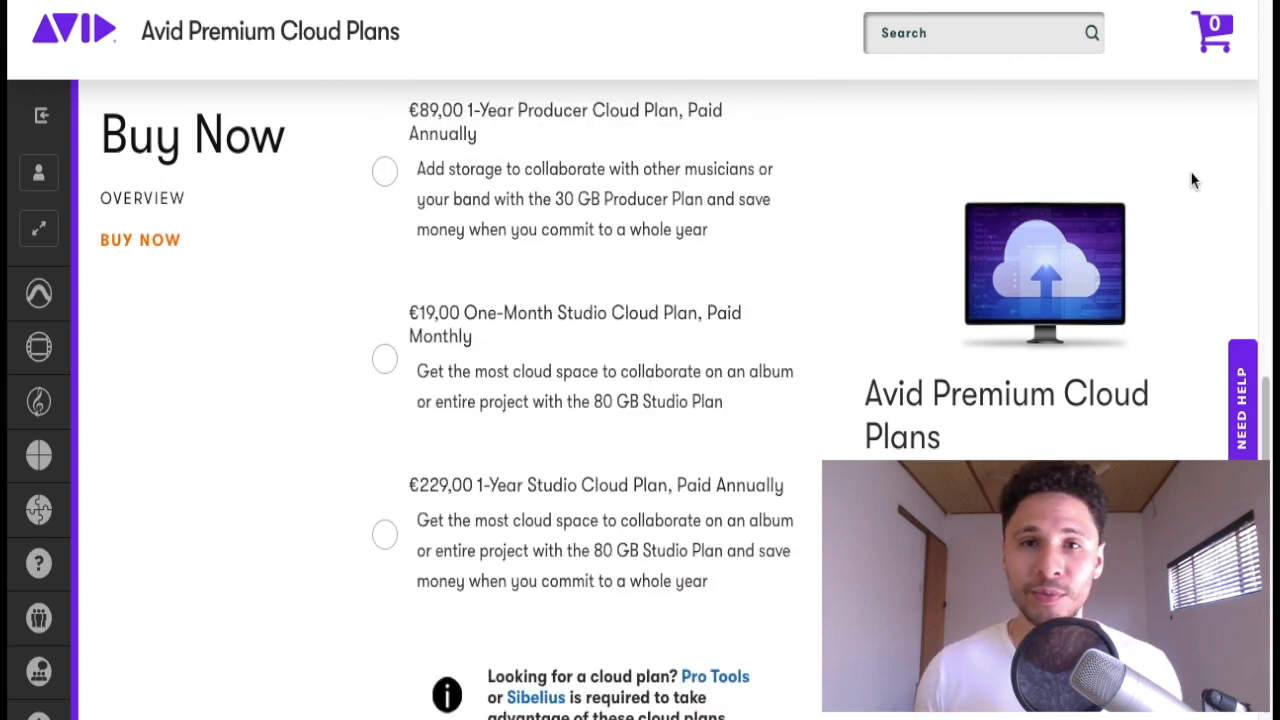